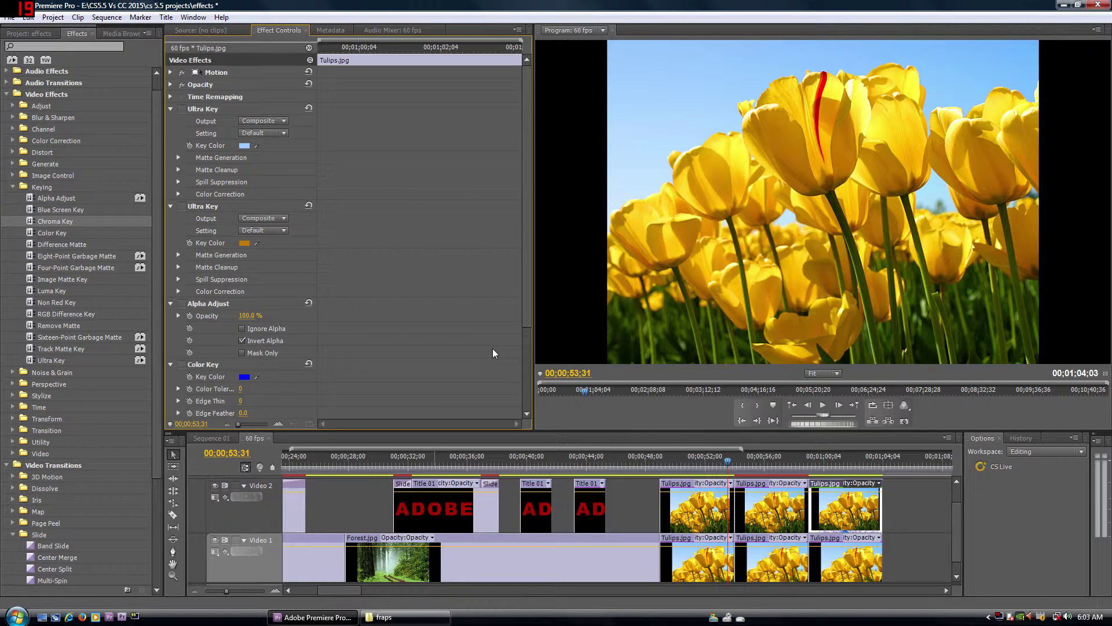
- Select the first Tulips.jpg clip on Video 2 to show its three Chroma Keys and Alpha Adjust
left_click(689, 506)
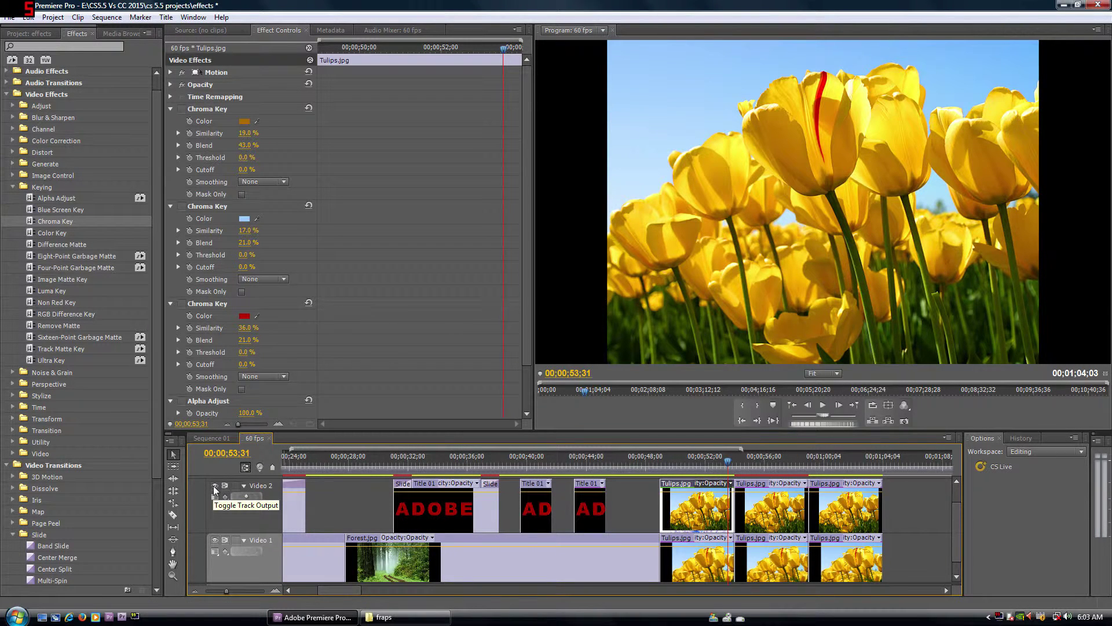
- Hide Video 2, scrub back to 00;00;52;02, then show Video 2 again
left_click(215, 488)
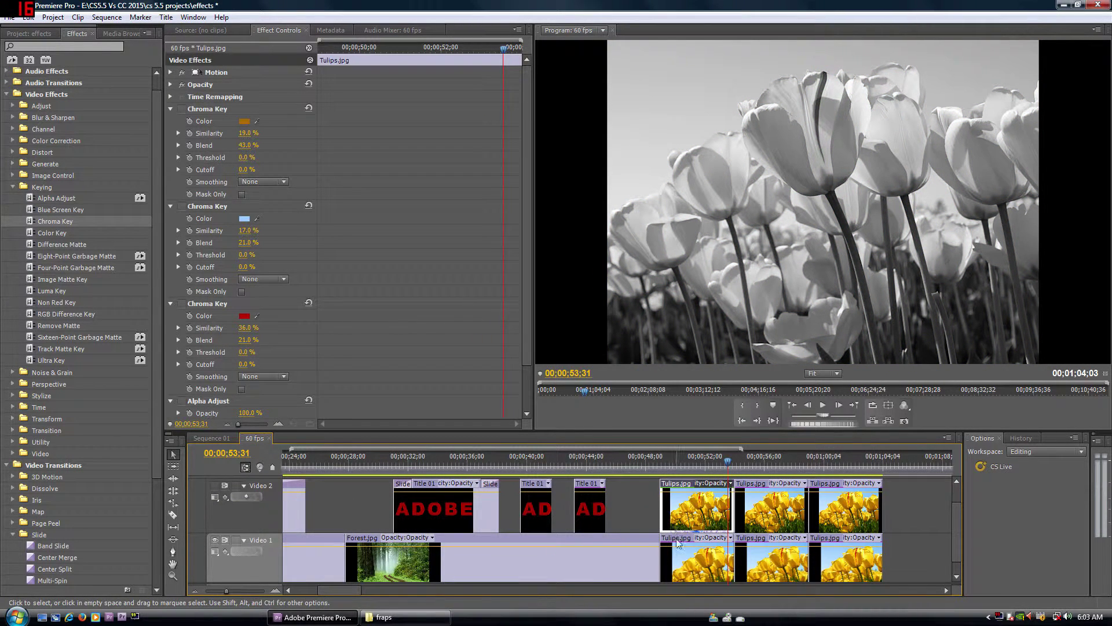
left_click(786, 469)
left_click_drag(786, 471, 706, 477)
left_click(216, 489)
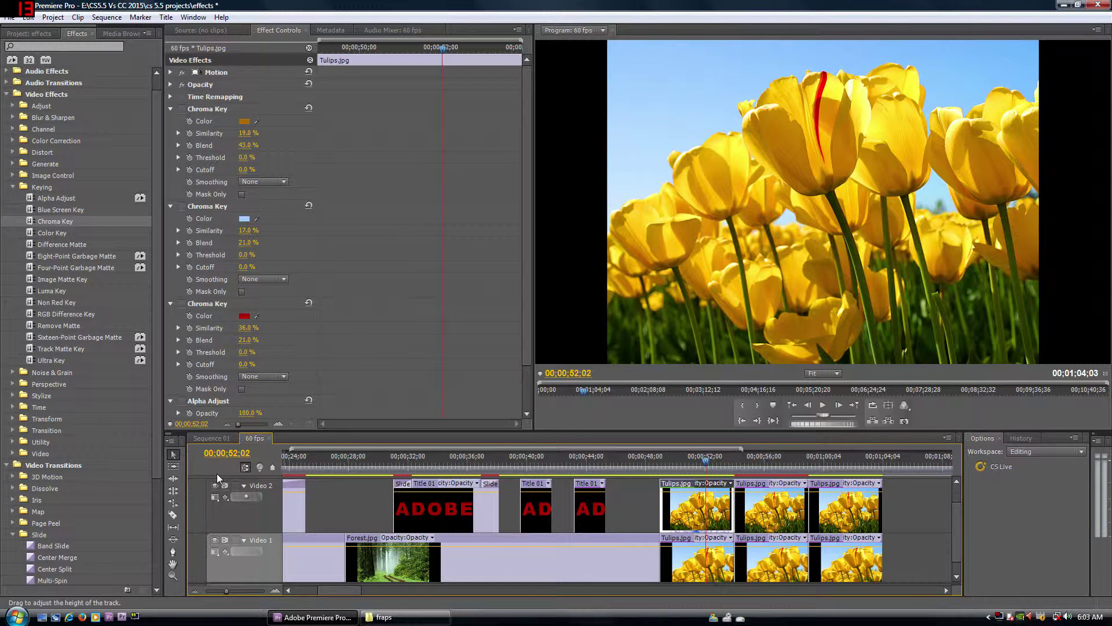
- Leave only the tulip-colour Chroma Key enabled, with the sky and red keys off, and enable Alpha Adjust
left_click(182, 207)
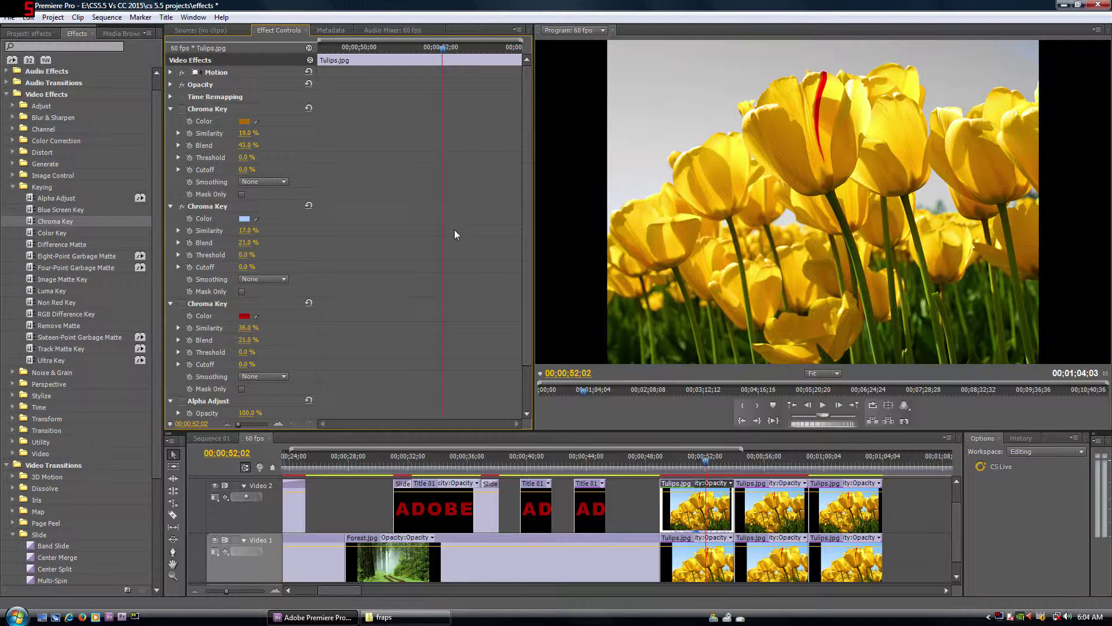
left_click(182, 303)
scroll(529, 201, "down", 2)
scroll(521, 223, "down", 2)
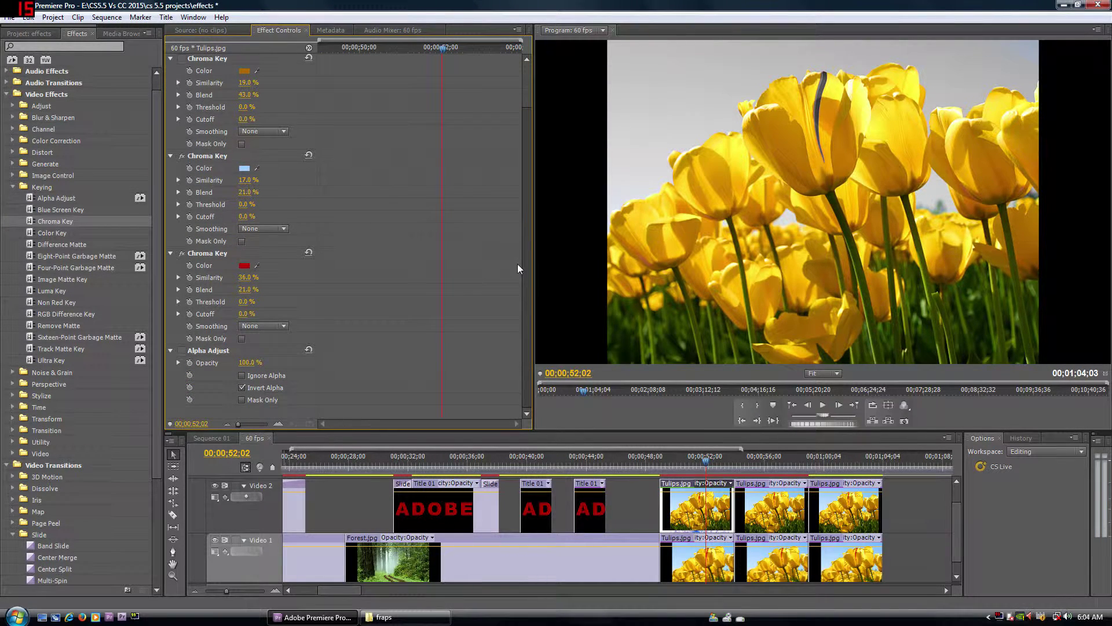
scroll(520, 237, "up", 2)
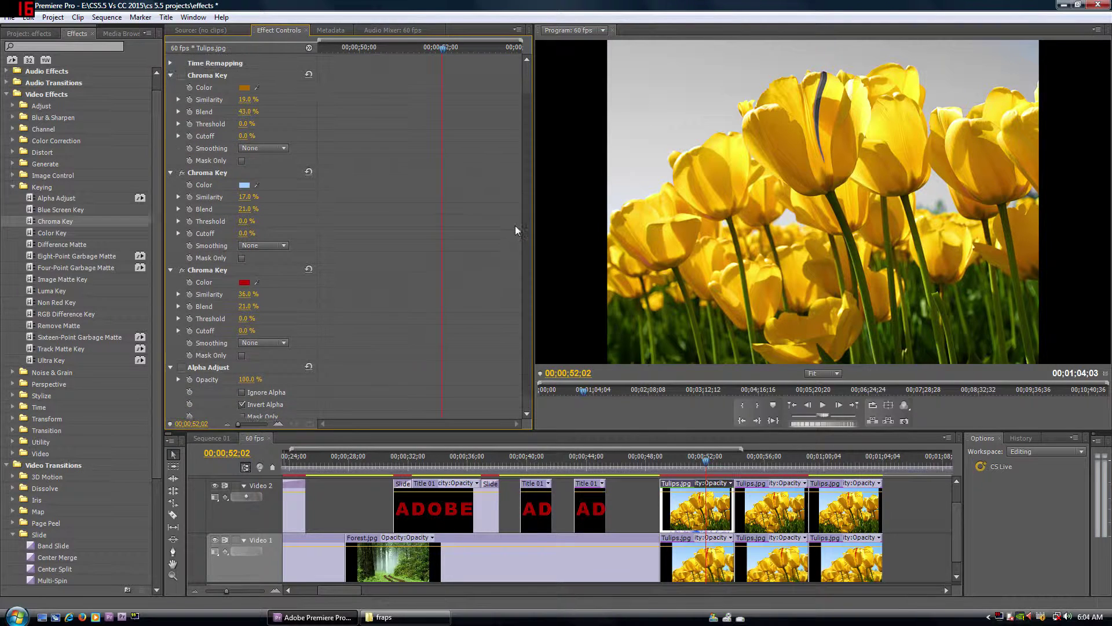
scroll(515, 225, "up", 2)
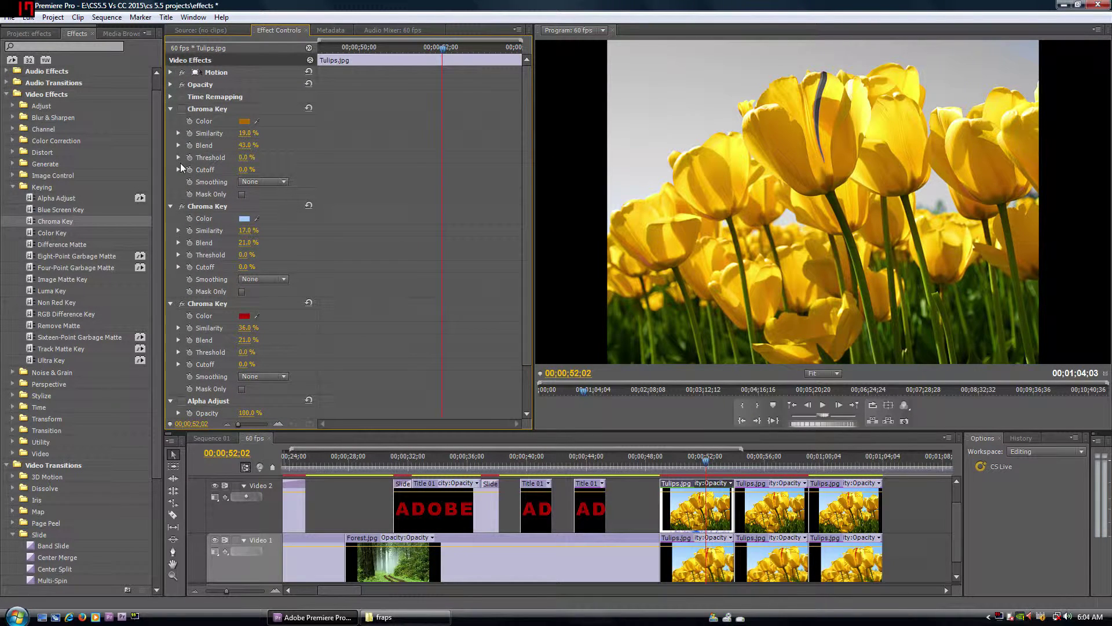
left_click(182, 108)
left_click(182, 206)
left_click(182, 303)
scroll(522, 230, "down", 2)
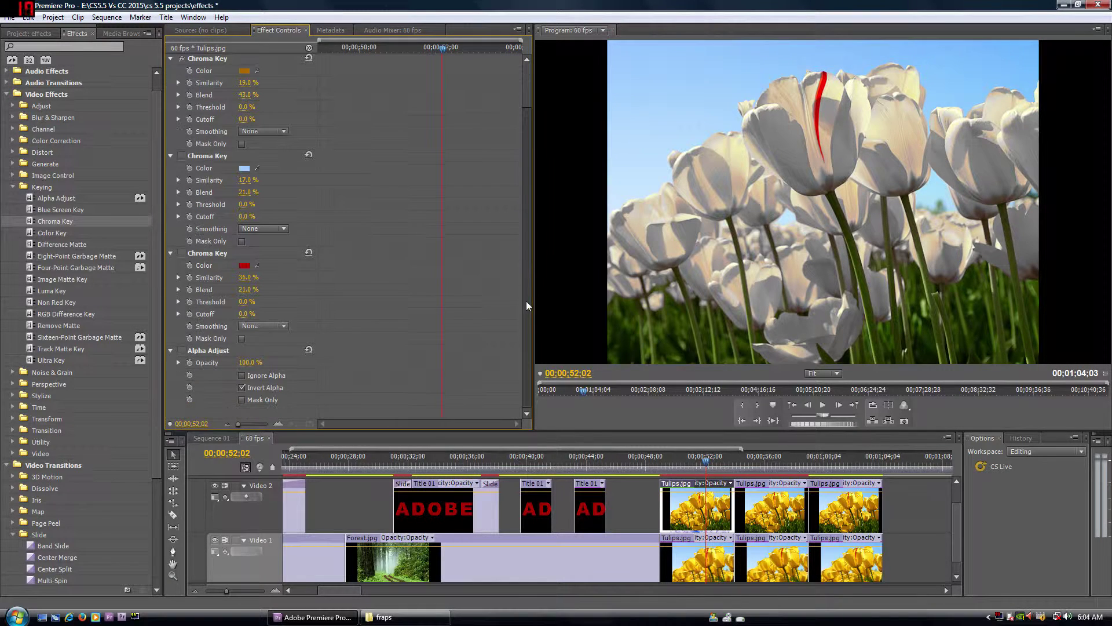
left_click(182, 351)
left_click_drag(526, 347, 524, 275)
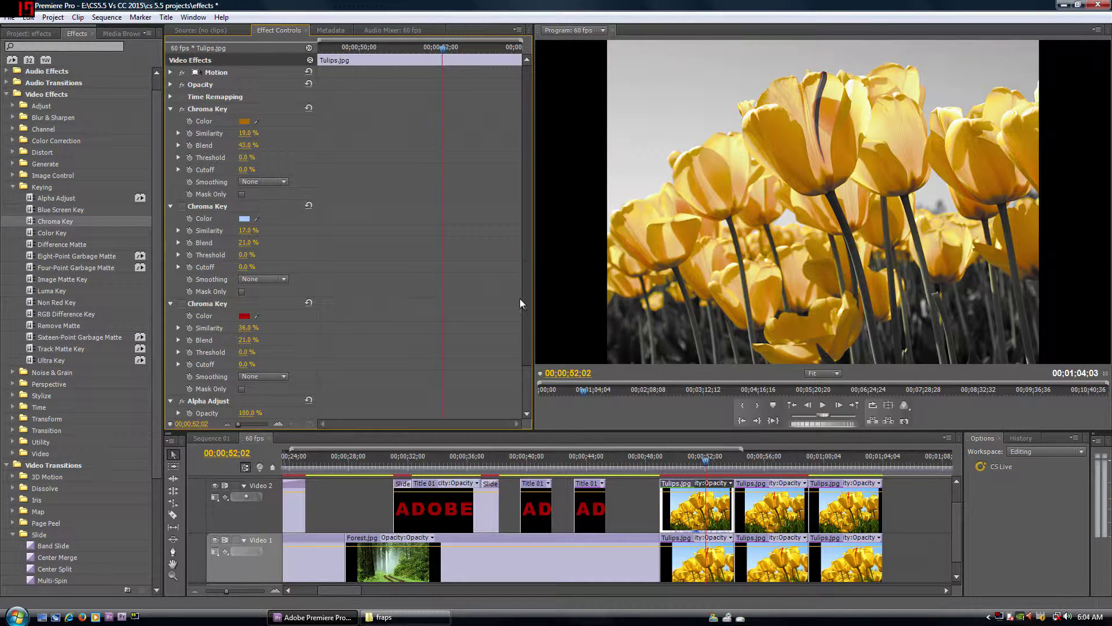
- Toggle the tulip-colour Chroma Key off and on, then re-enable the sky-blue and red Chroma Keys
left_click(182, 109)
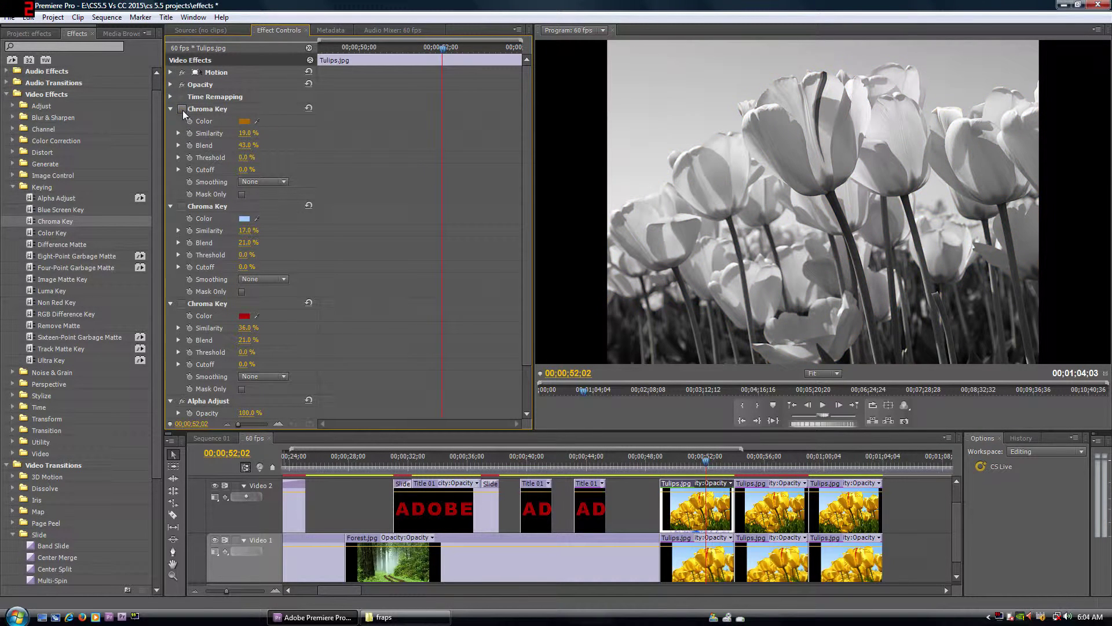
left_click(183, 110)
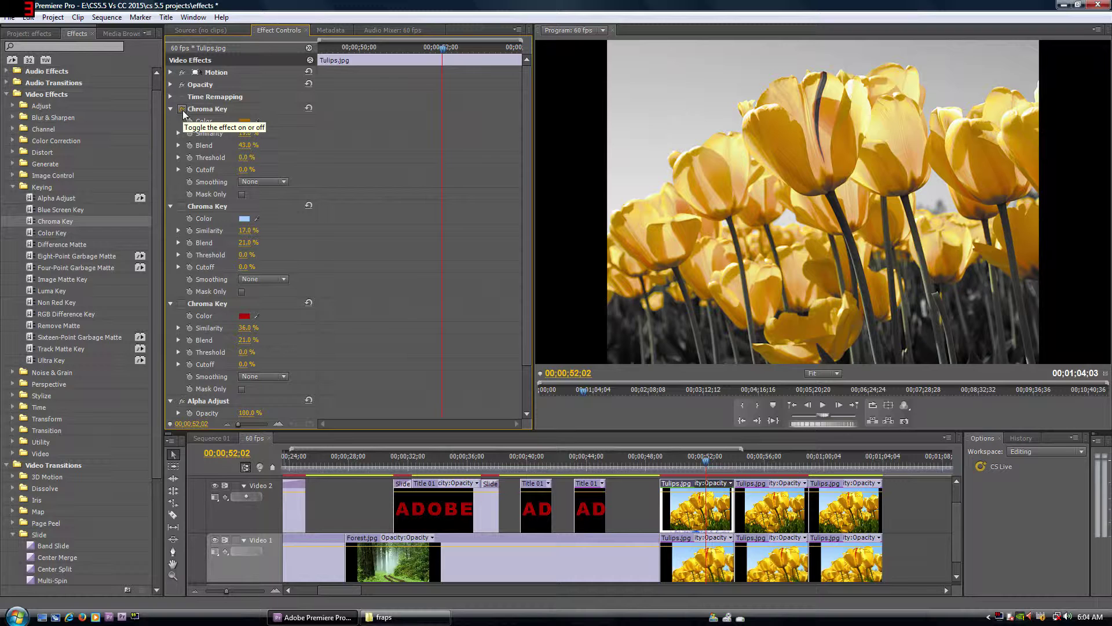
left_click(182, 207)
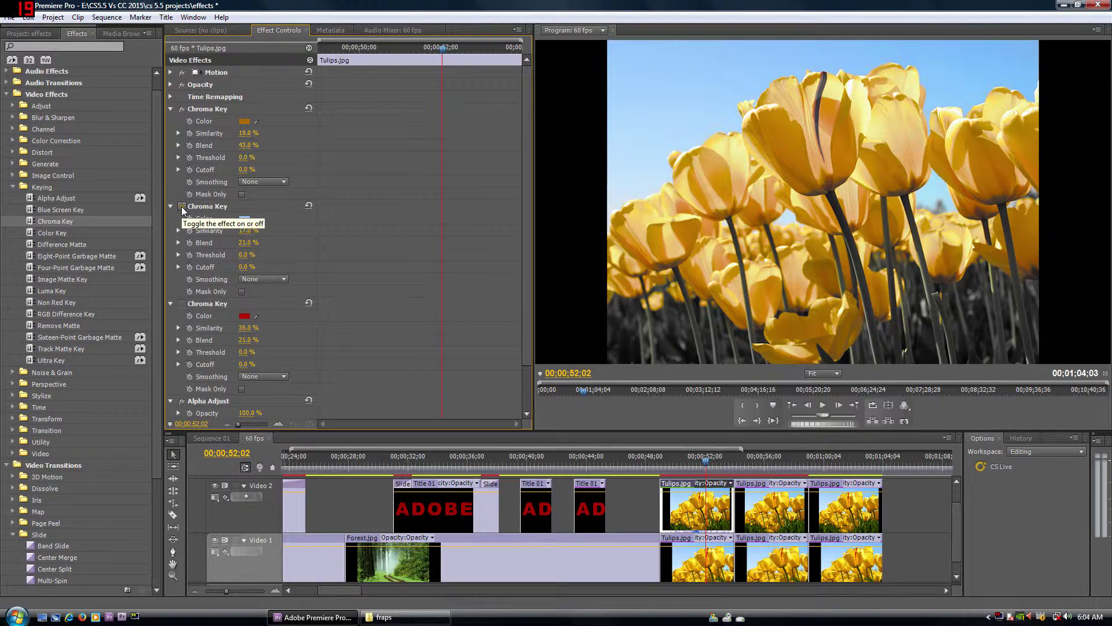
left_click(182, 304)
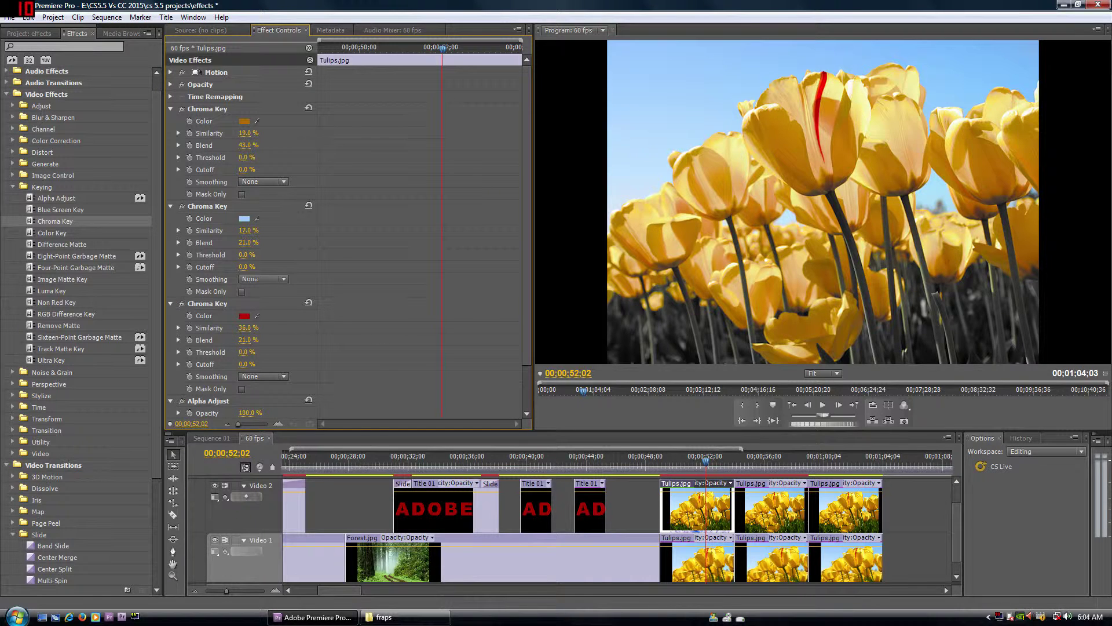
scroll(533, 352, "down", 3)
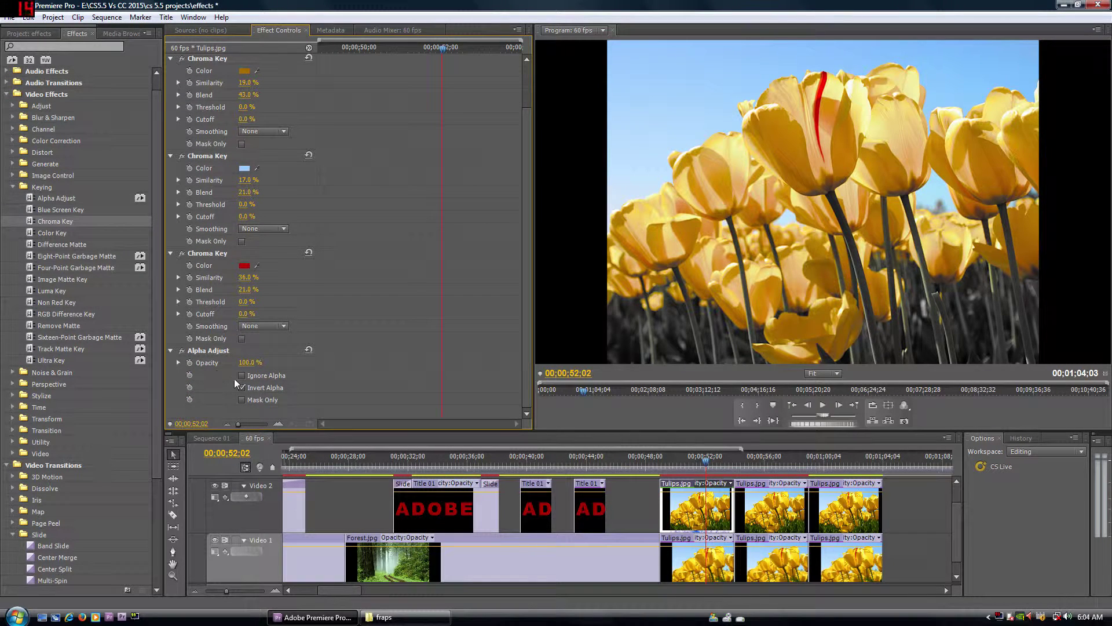
- Disable Alpha Adjust and all three Chroma Key effects
left_click(183, 351)
scroll(521, 358, "up", 3)
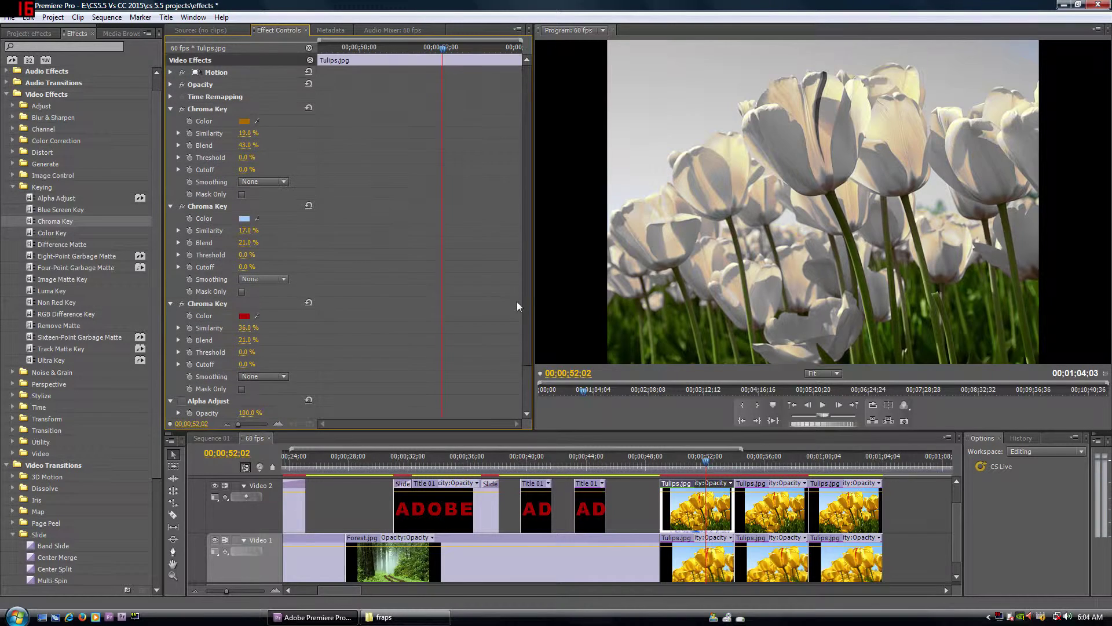
left_click(182, 304)
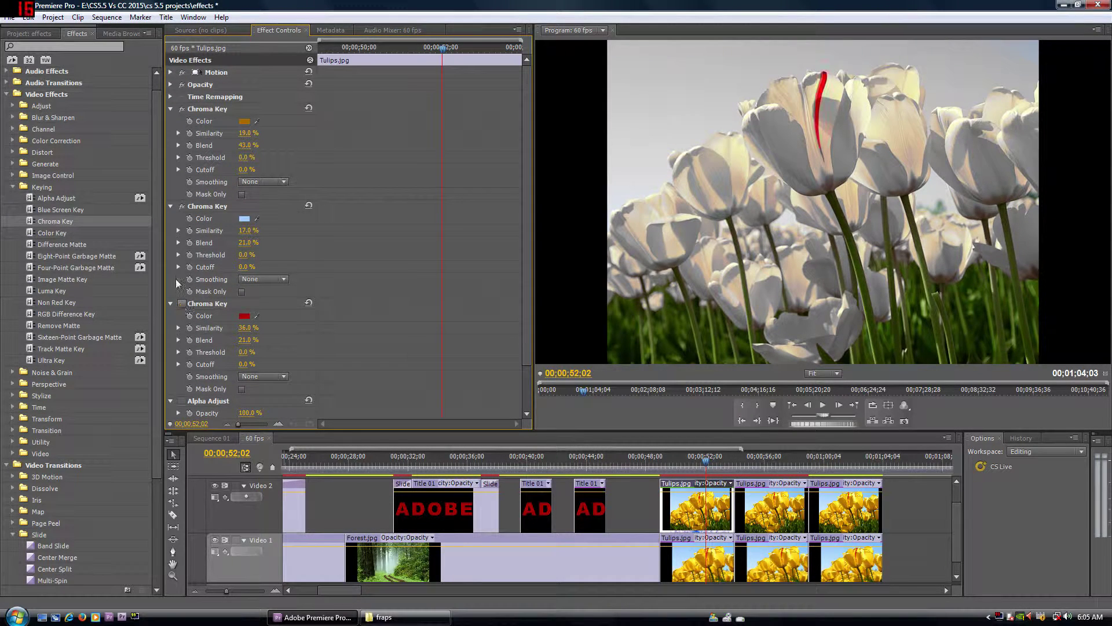
left_click(182, 206)
left_click(182, 109)
- Compare the first two Chroma Keys on and off, leaving both off, then re-enable Alpha Adjust
left_click(182, 109)
left_click(182, 109)
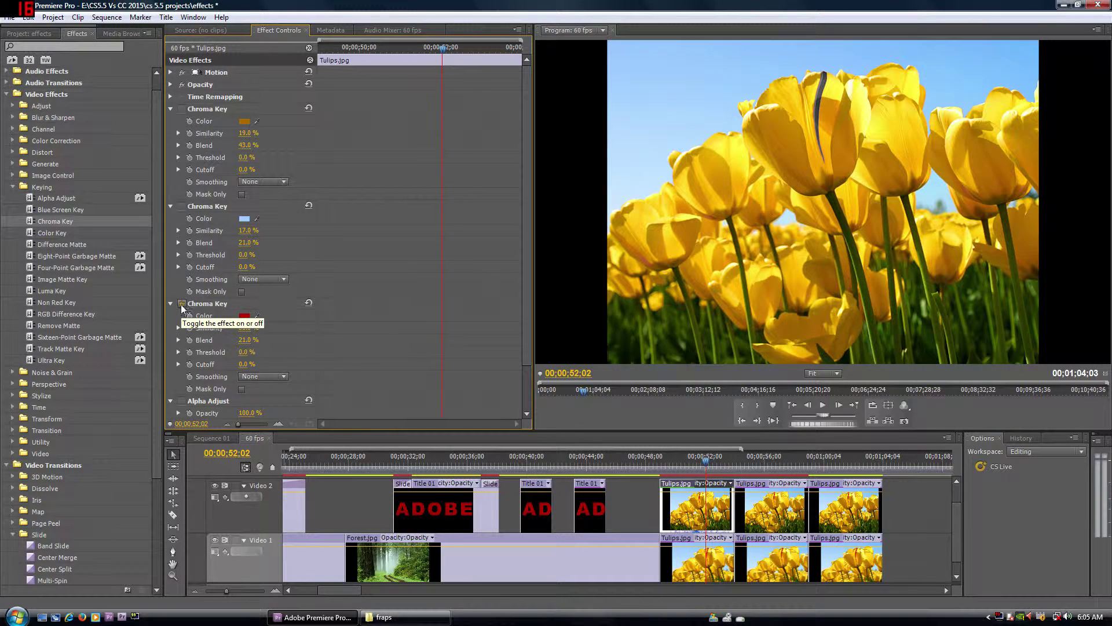
left_click(182, 206)
left_click(180, 207)
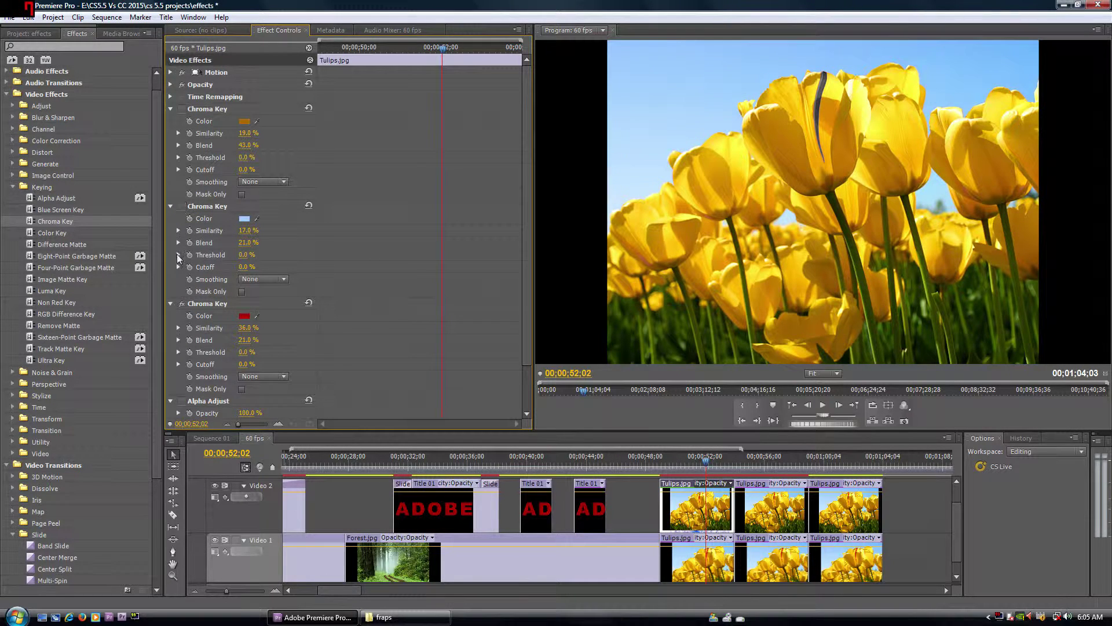
left_click(180, 207)
left_click(181, 108)
left_click(180, 109)
left_click(181, 206)
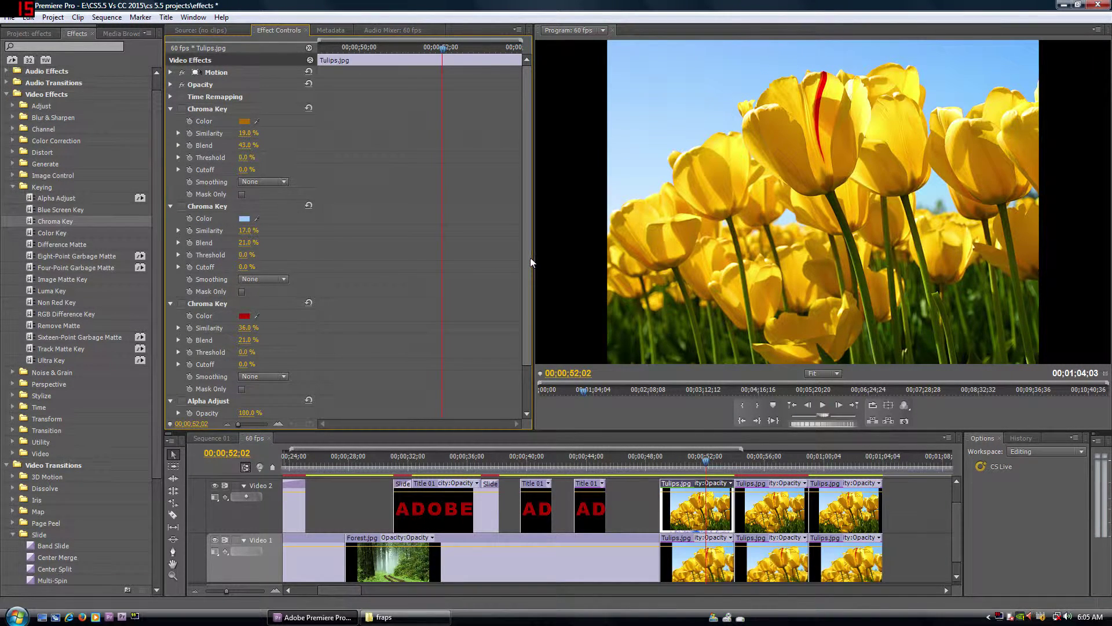
left_click_drag(530, 258, 522, 320)
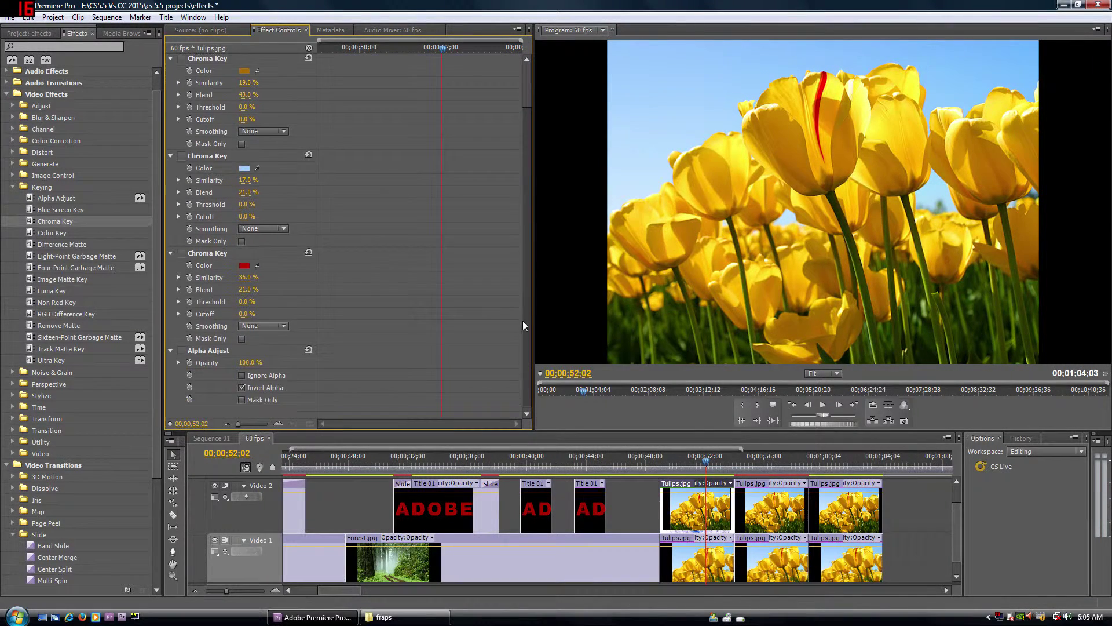
left_click(182, 350)
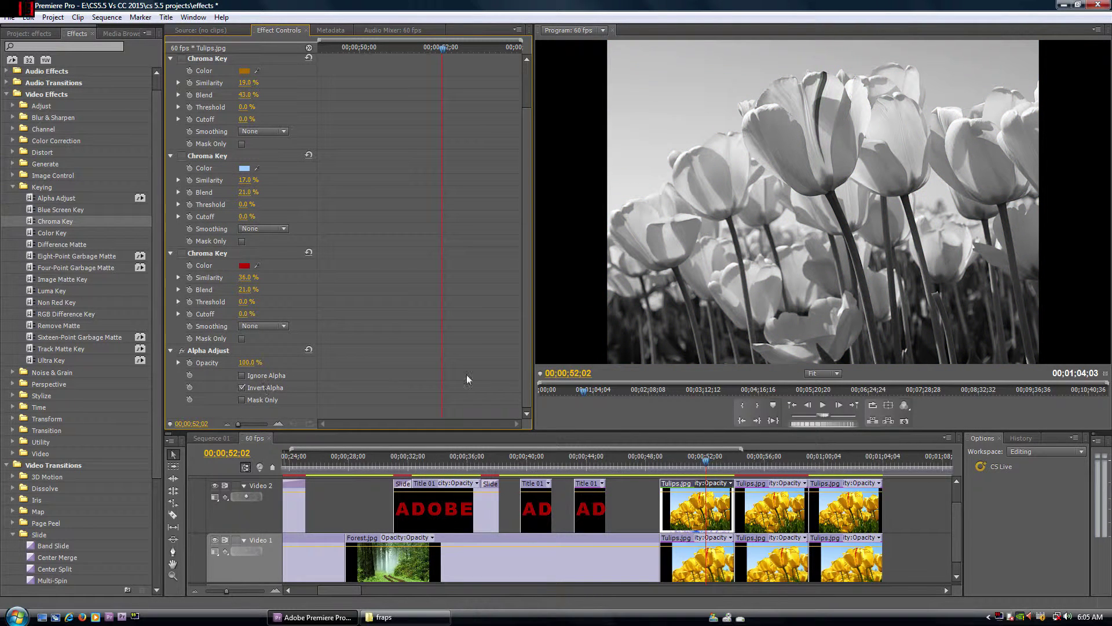
- Disable the tulip Chroma Key, enable the sky and red keys, then move to the third Tulips clip
left_click_drag(524, 342, 532, 237)
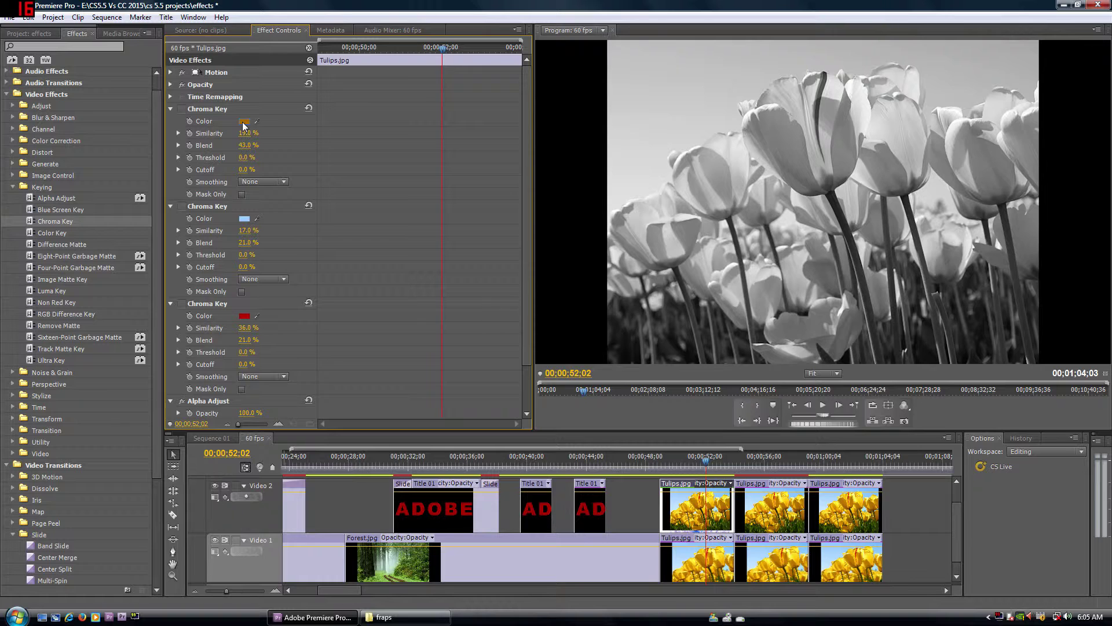
left_click(182, 108)
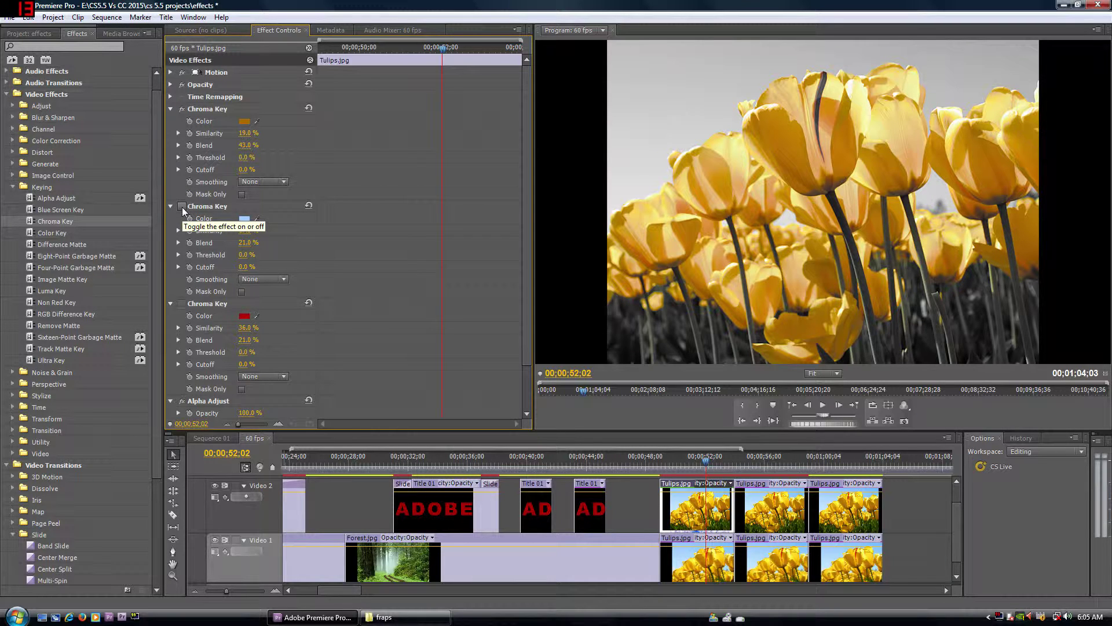
left_click(181, 208)
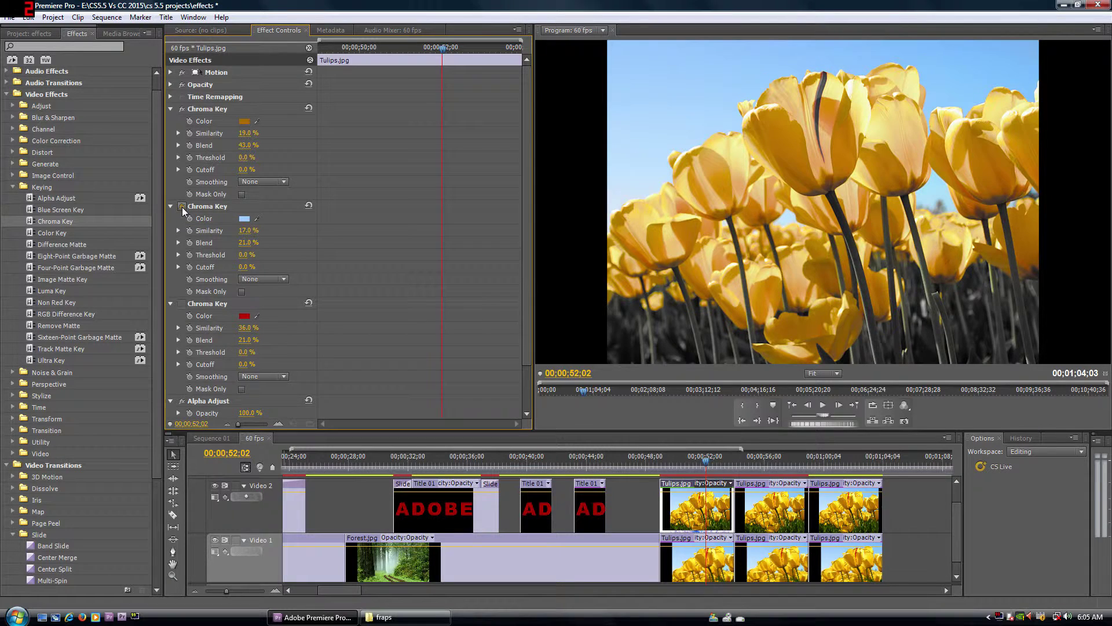
left_click(181, 303)
left_click_drag(527, 280, 523, 336)
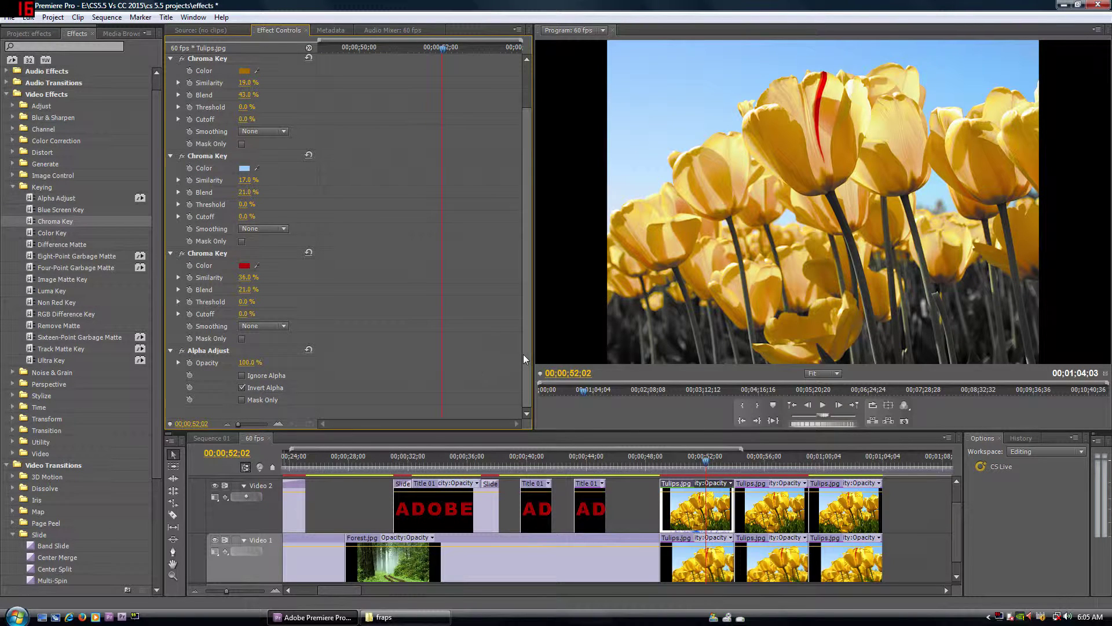
left_click_drag(524, 354, 527, 276)
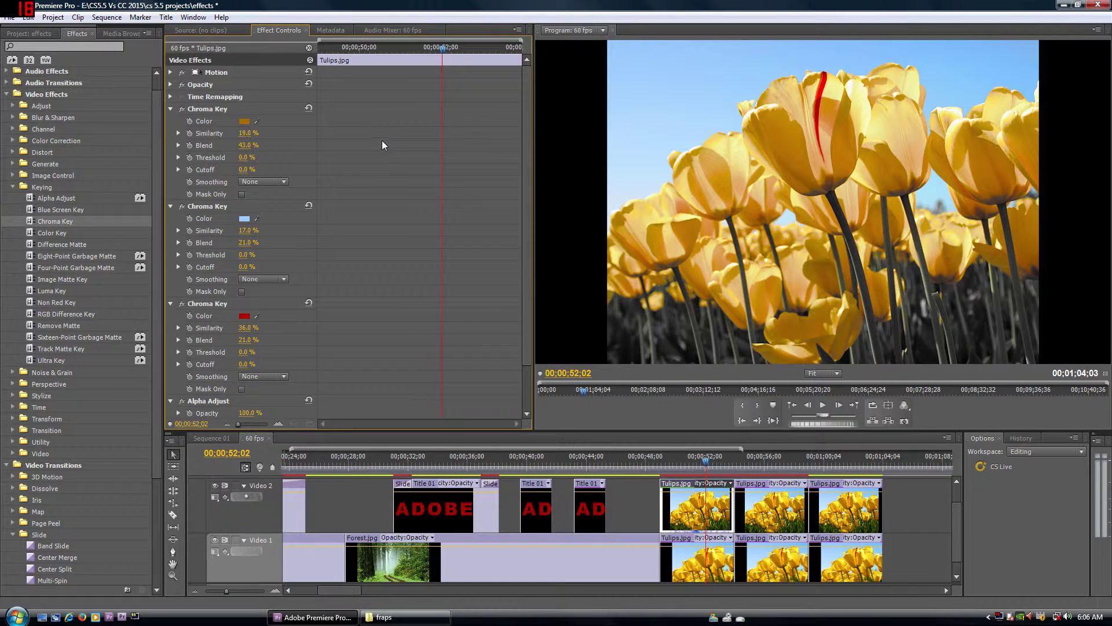
left_click(846, 456)
- Select the third Tulips clip, enable its second Ultra Key, and compare Alpha Adjust on and off
left_click(849, 505)
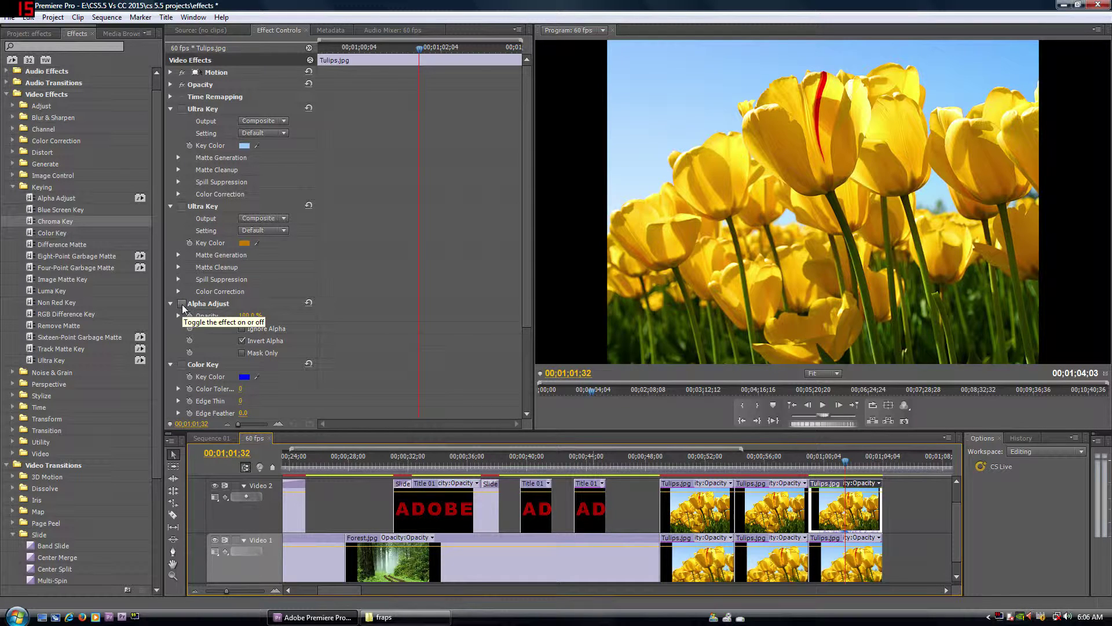
left_click(182, 208)
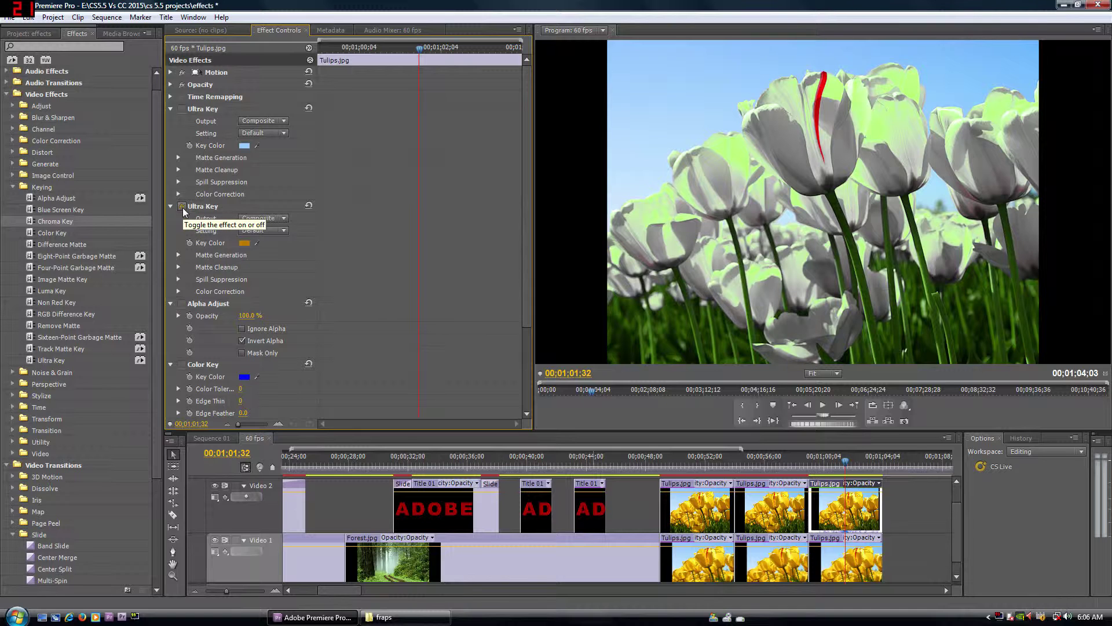
left_click(180, 304)
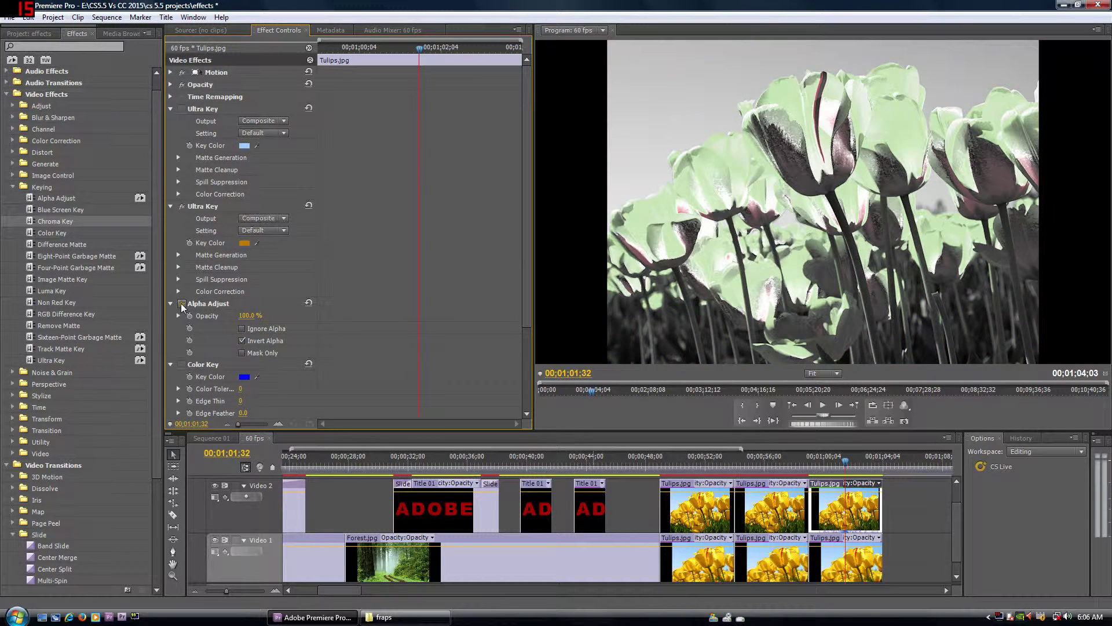
left_click(180, 304)
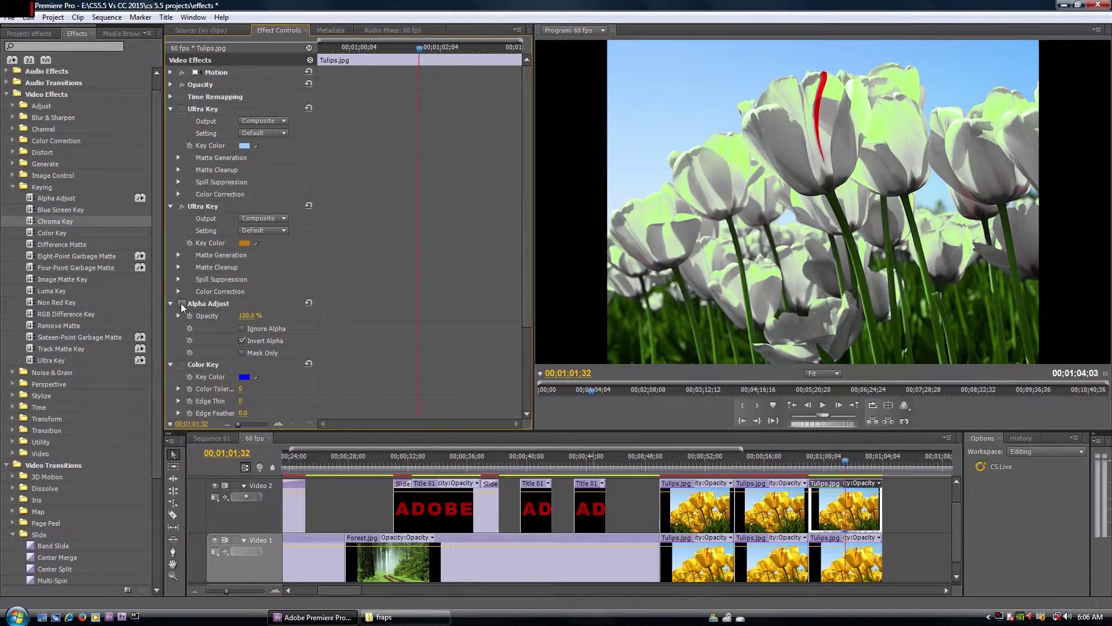
left_click(182, 303)
left_click(181, 304)
- Toggle the first Ultra Key, then re-enable the second Ultra Key and Alpha Adjust, comparing results
left_click(182, 109)
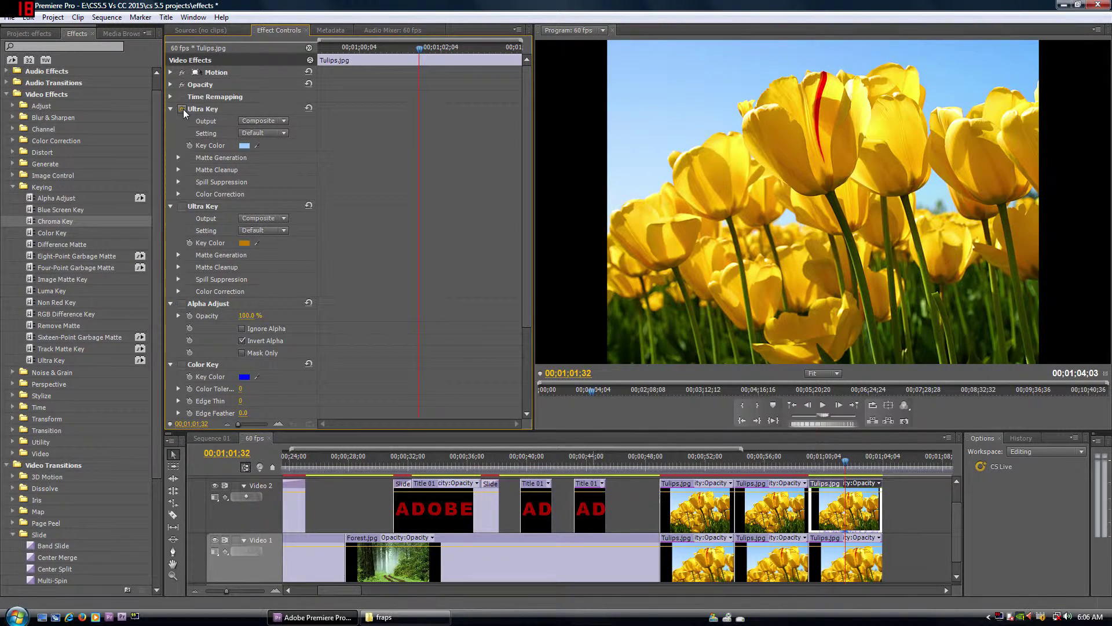
left_click(182, 109)
left_click(181, 304)
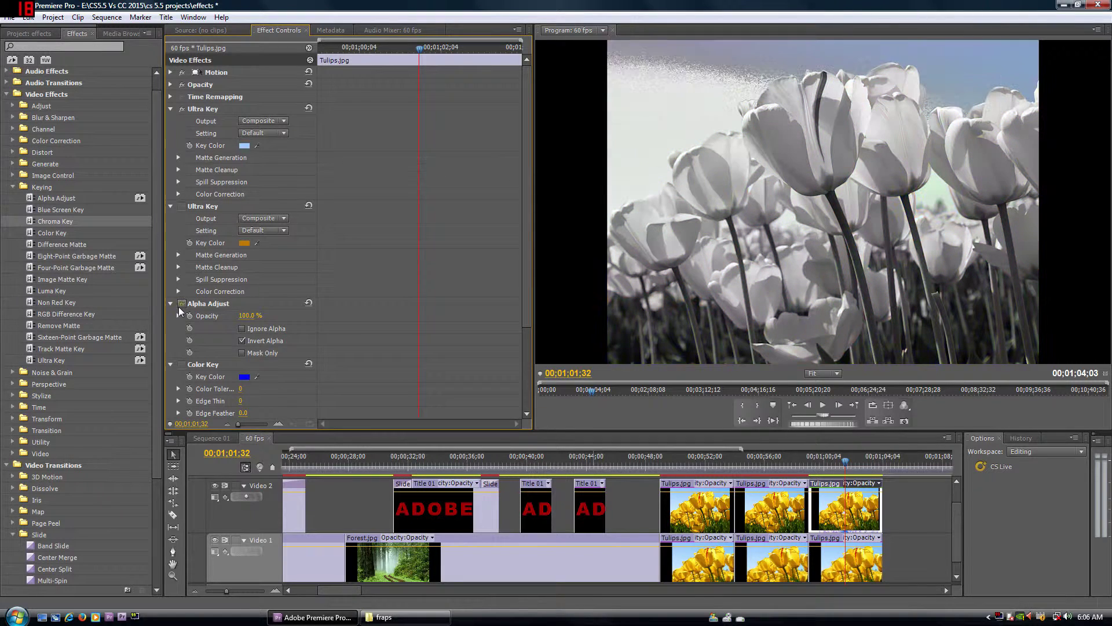
left_click(180, 304)
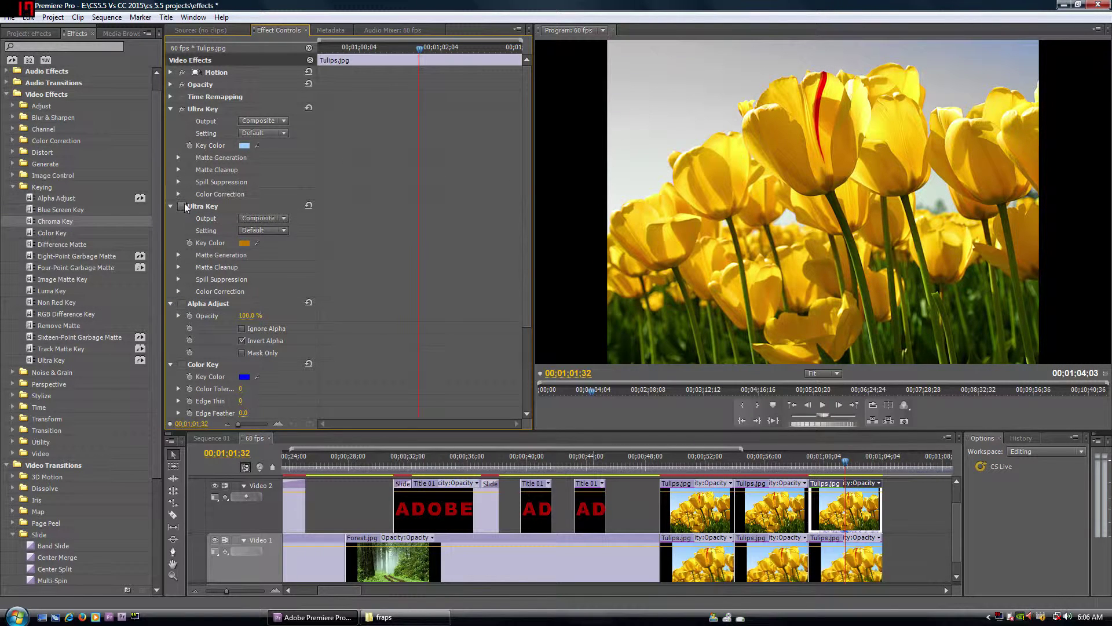
left_click(182, 207)
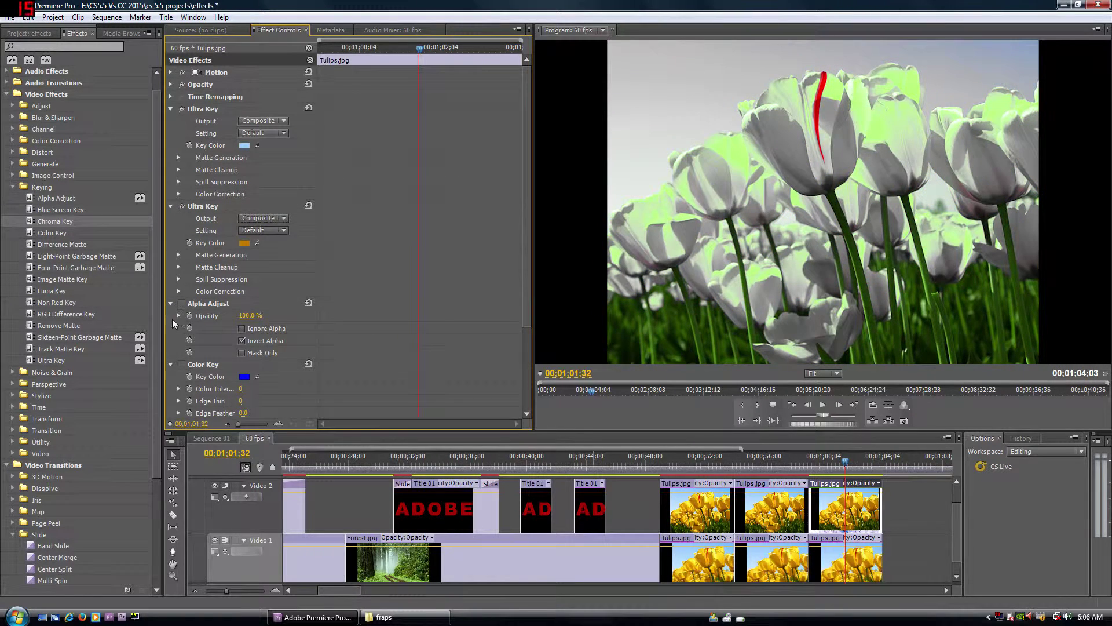
left_click(179, 306)
left_click(180, 305)
left_click_drag(527, 263, 523, 305)
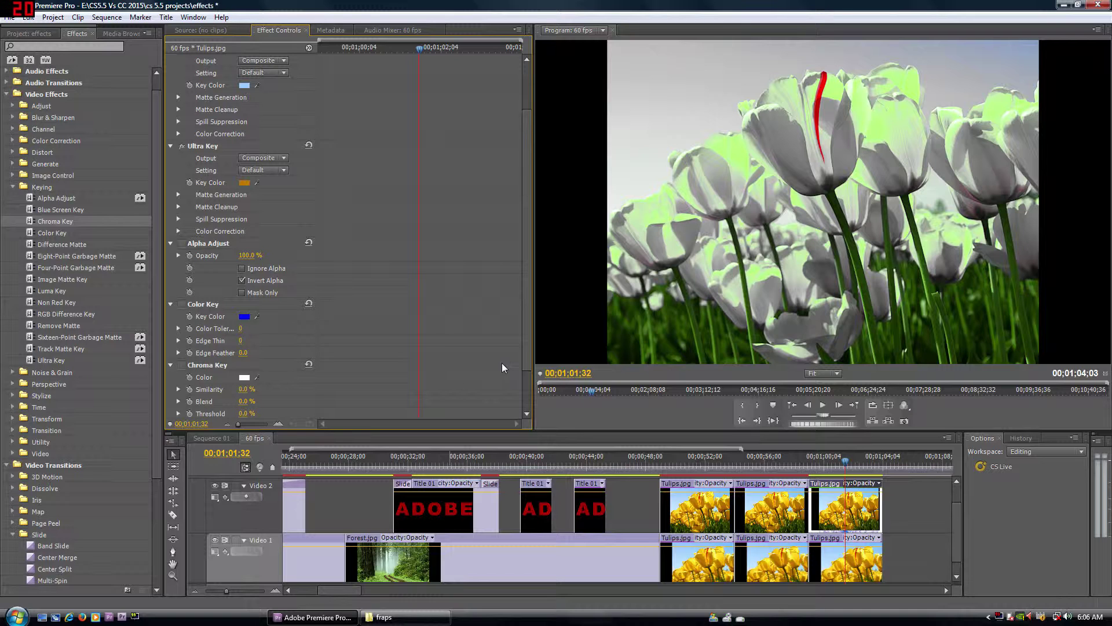
scroll(518, 363, "down", 3)
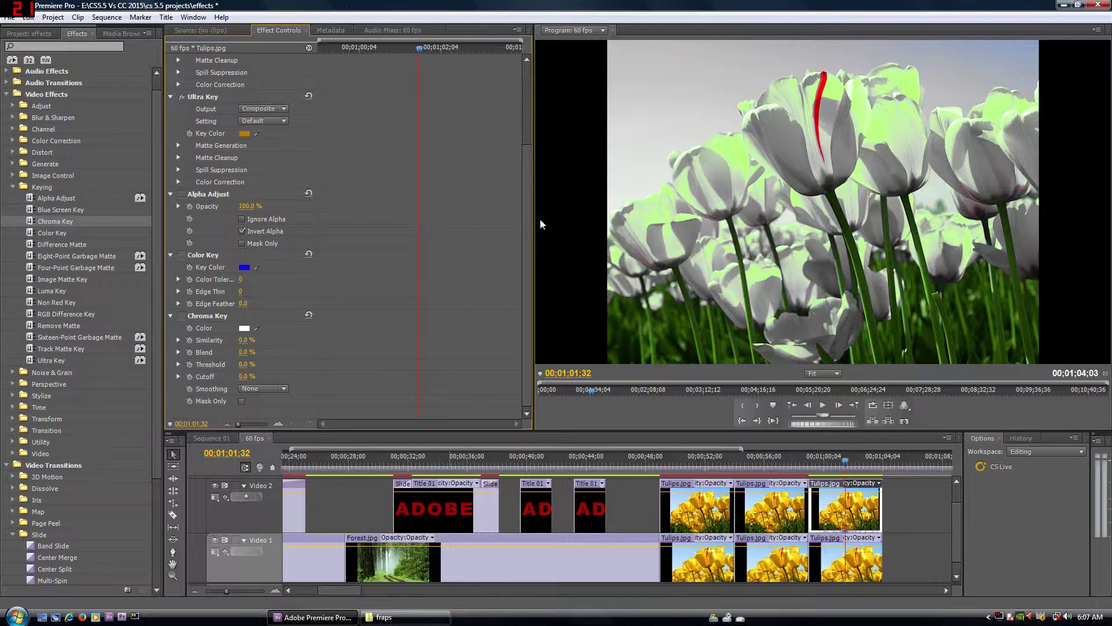
left_click_drag(528, 218, 538, 157)
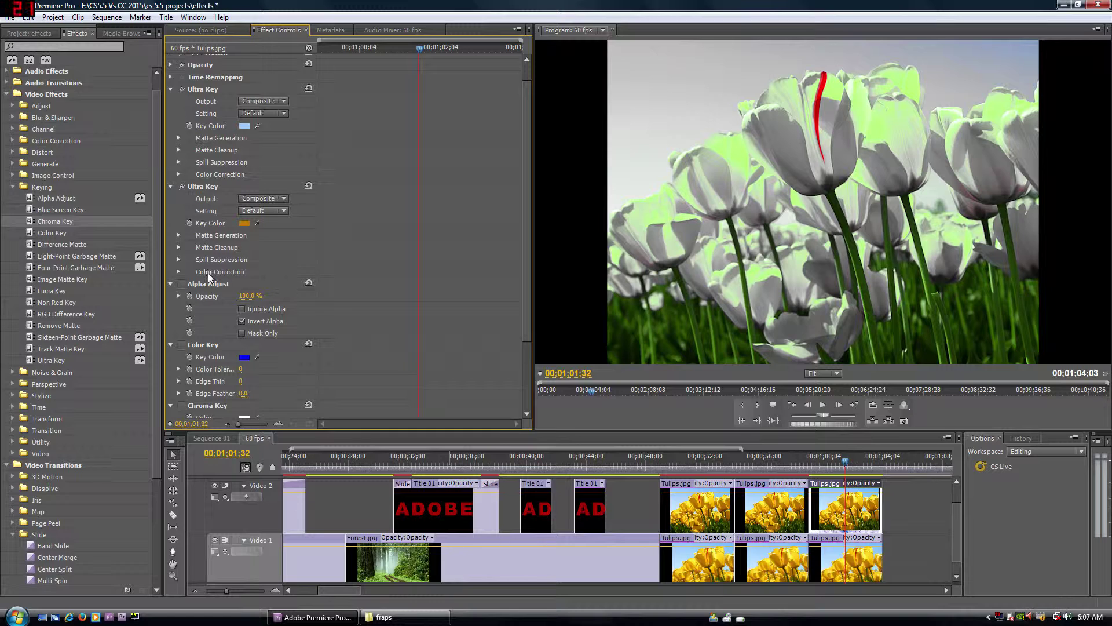
- Expand the second Ultra Key's Spill Suppression, Matte Cleanup and Matte Generation groups
left_click(179, 260)
left_click(179, 248)
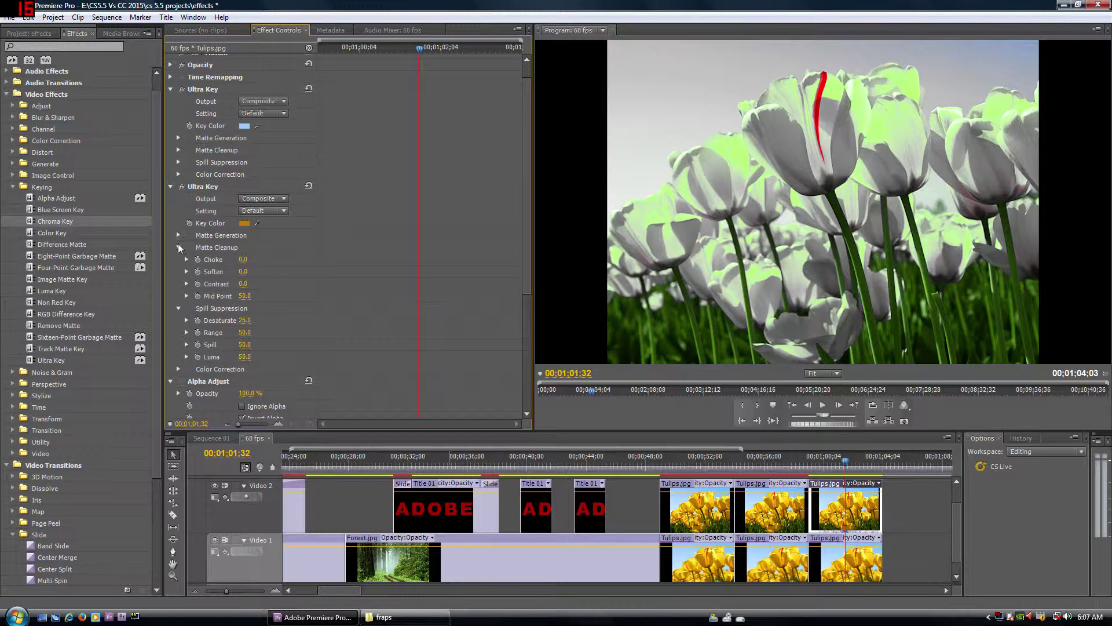
left_click(179, 234)
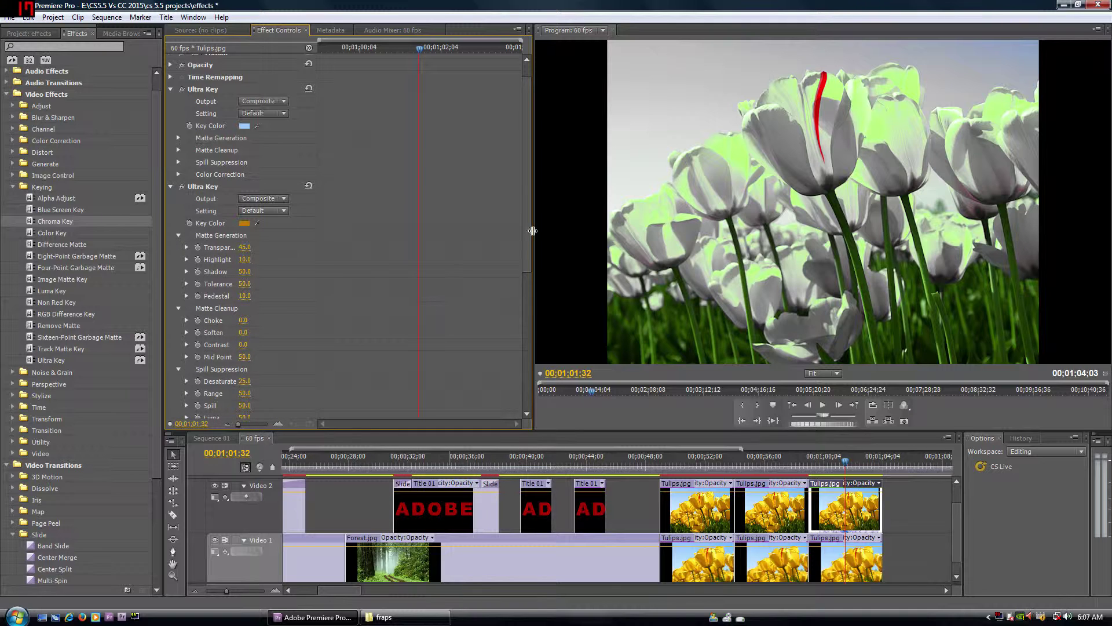
scroll(527, 235, "down", 1)
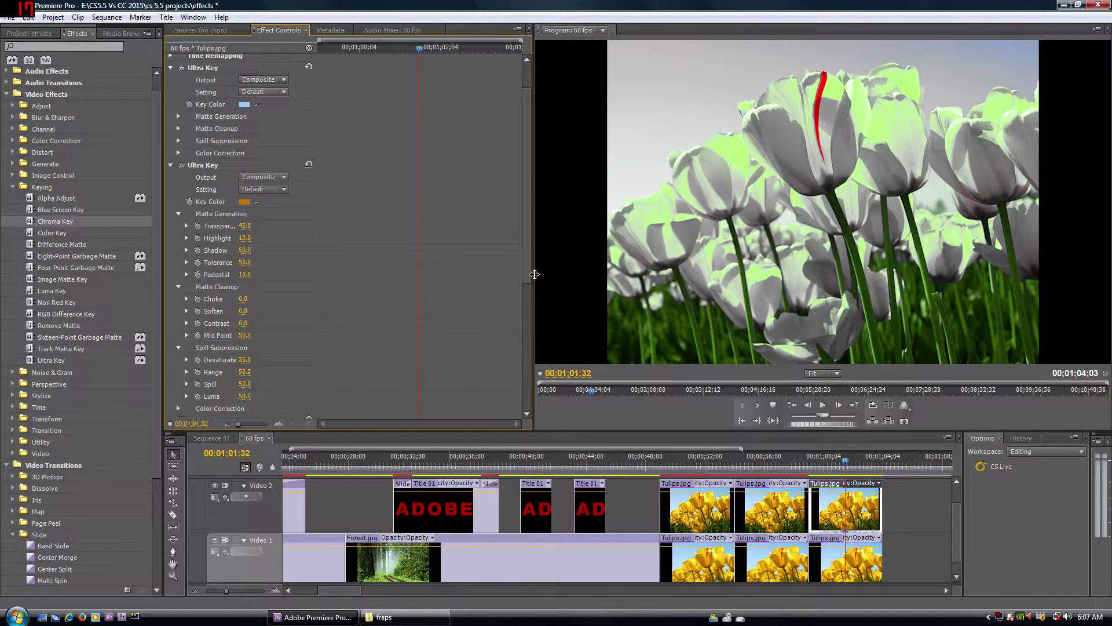
left_click_drag(528, 262, 524, 331)
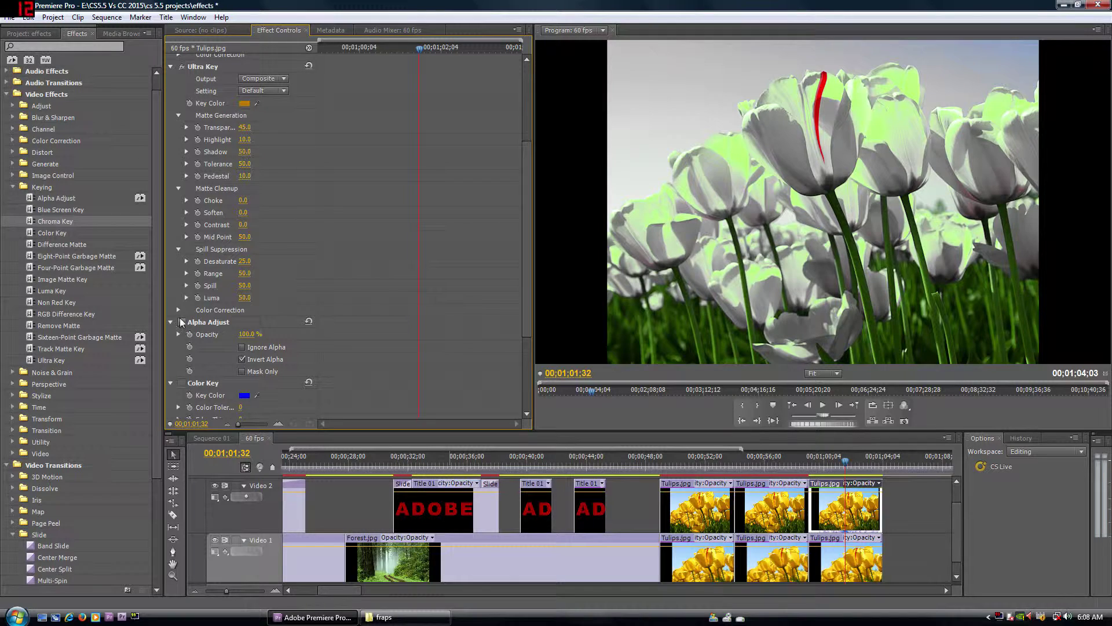
left_click_drag(55, 221, 194, 324)
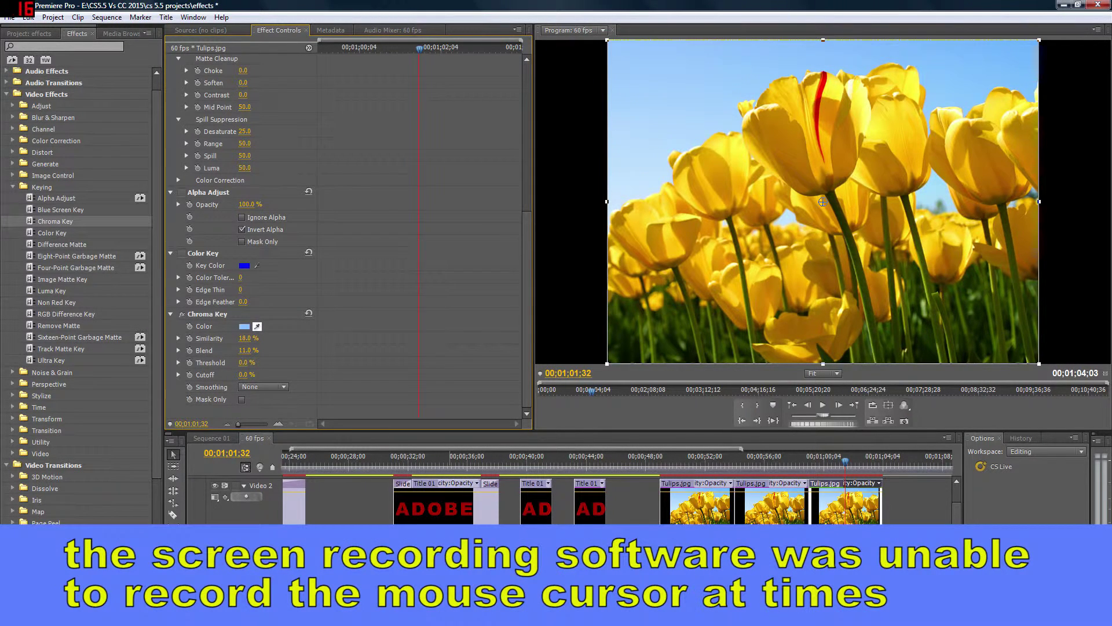
- Sample the light-blue sky as the Chroma Key colour
left_click_drag(257, 326, 827, 58)
left_click(256, 326)
left_click_drag(257, 326, 719, 95)
- Re-sample the Chroma Key colour on the tulips' yellow petals, then switch Chroma Key off
left_click(822, 201)
left_click(788, 130)
left_click(183, 315)
left_click_drag(522, 348, 523, 174)
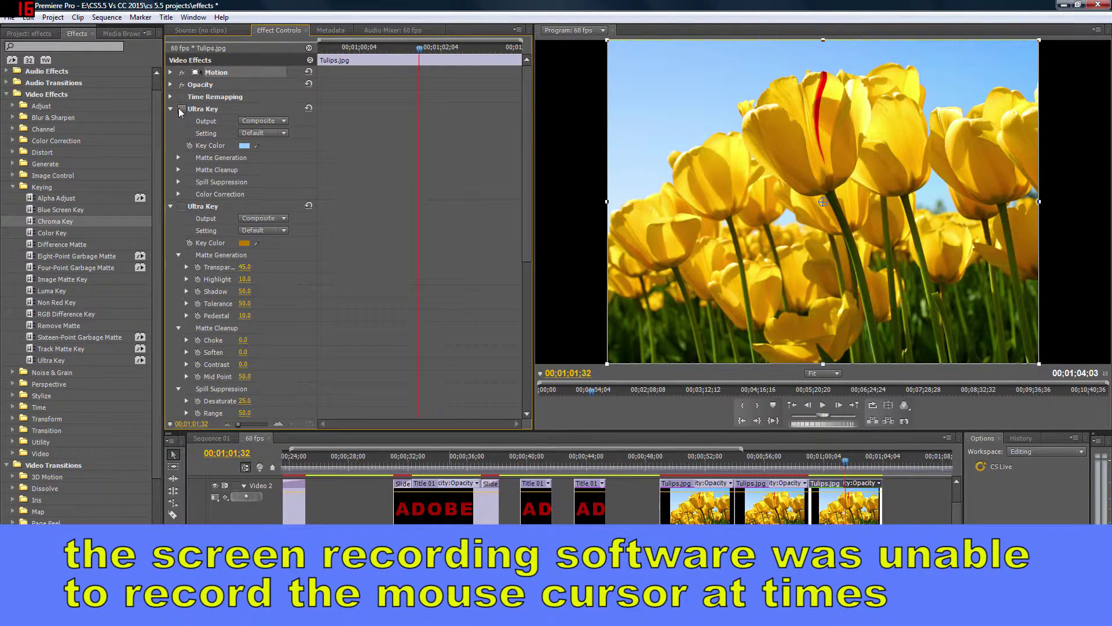
- Key the first Ultra Key on the yellow petals, then re-sample it on the red stripe
left_click(256, 145)
left_click(791, 132)
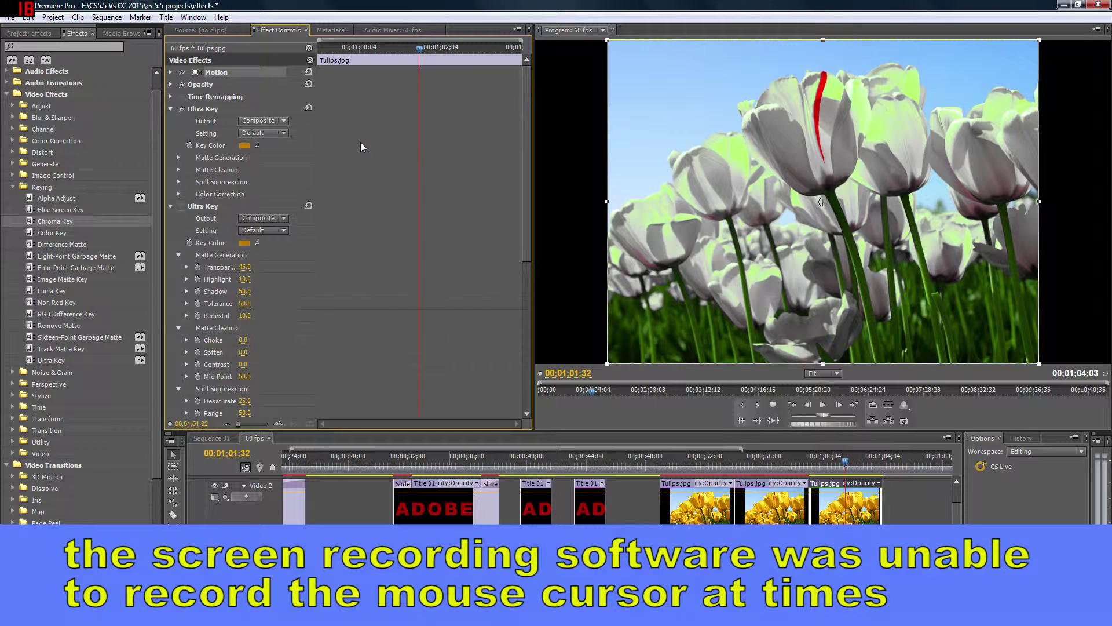
left_click(257, 145)
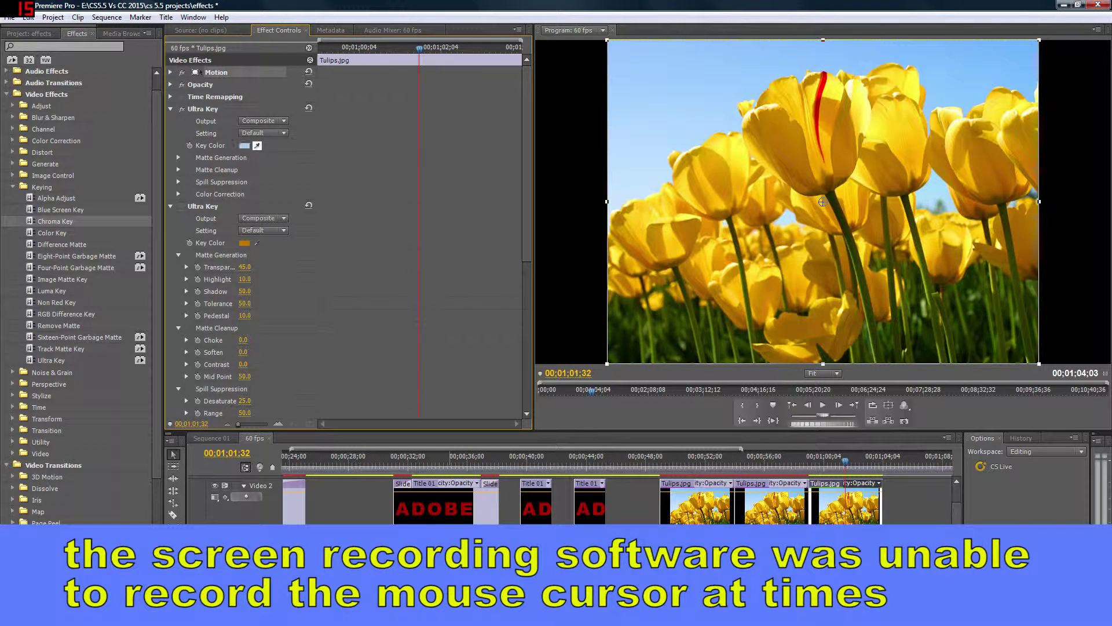
left_click(820, 95)
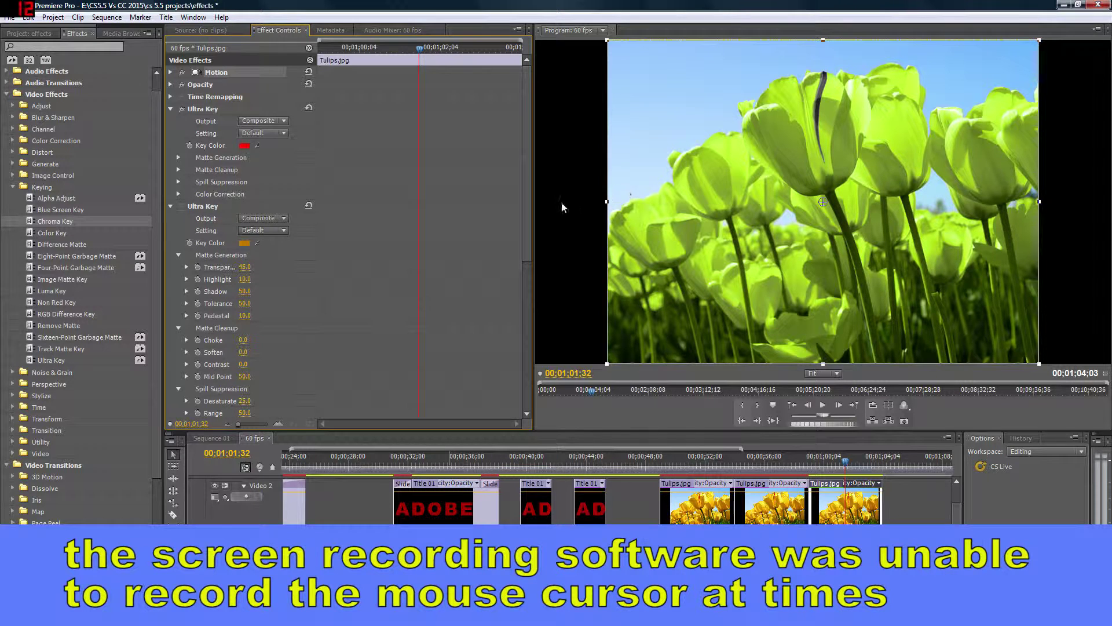
left_click_drag(527, 195, 528, 204)
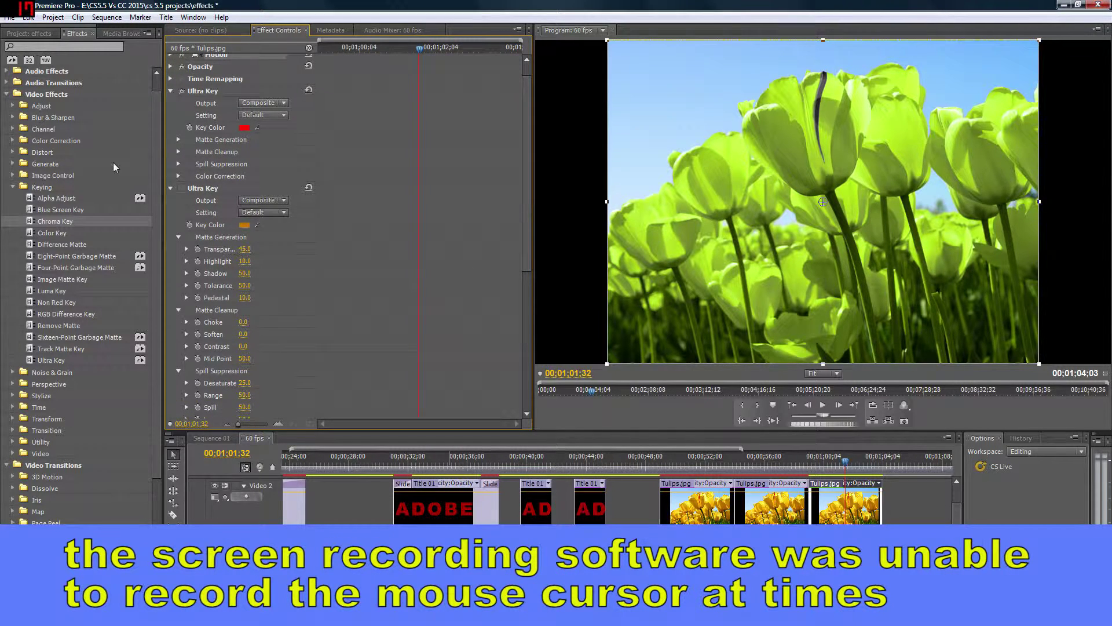
left_click_drag(525, 133, 520, 260)
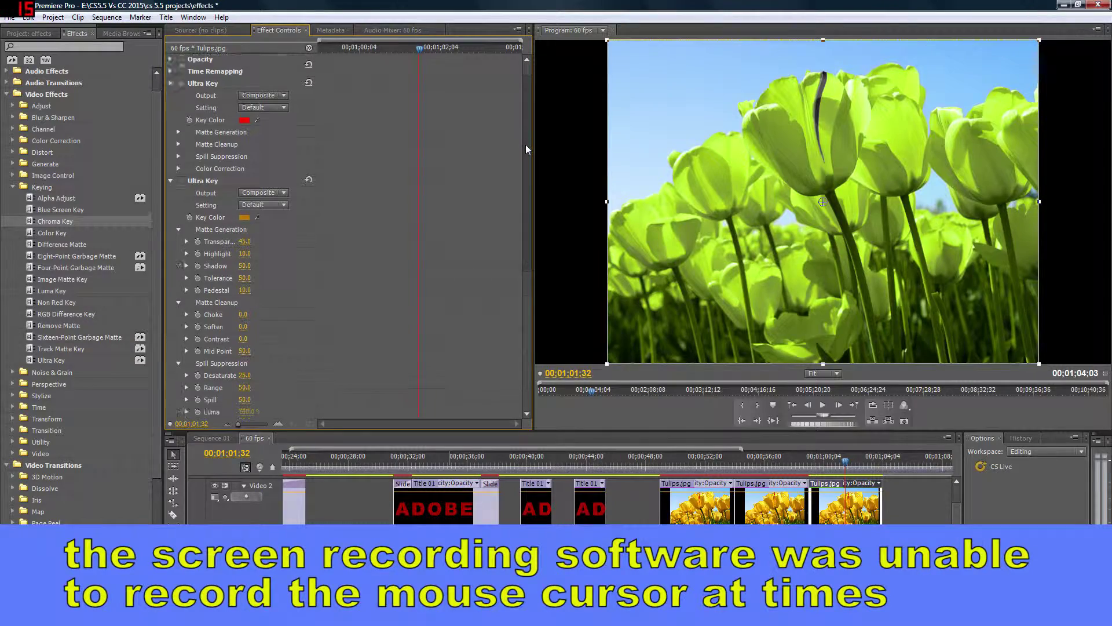